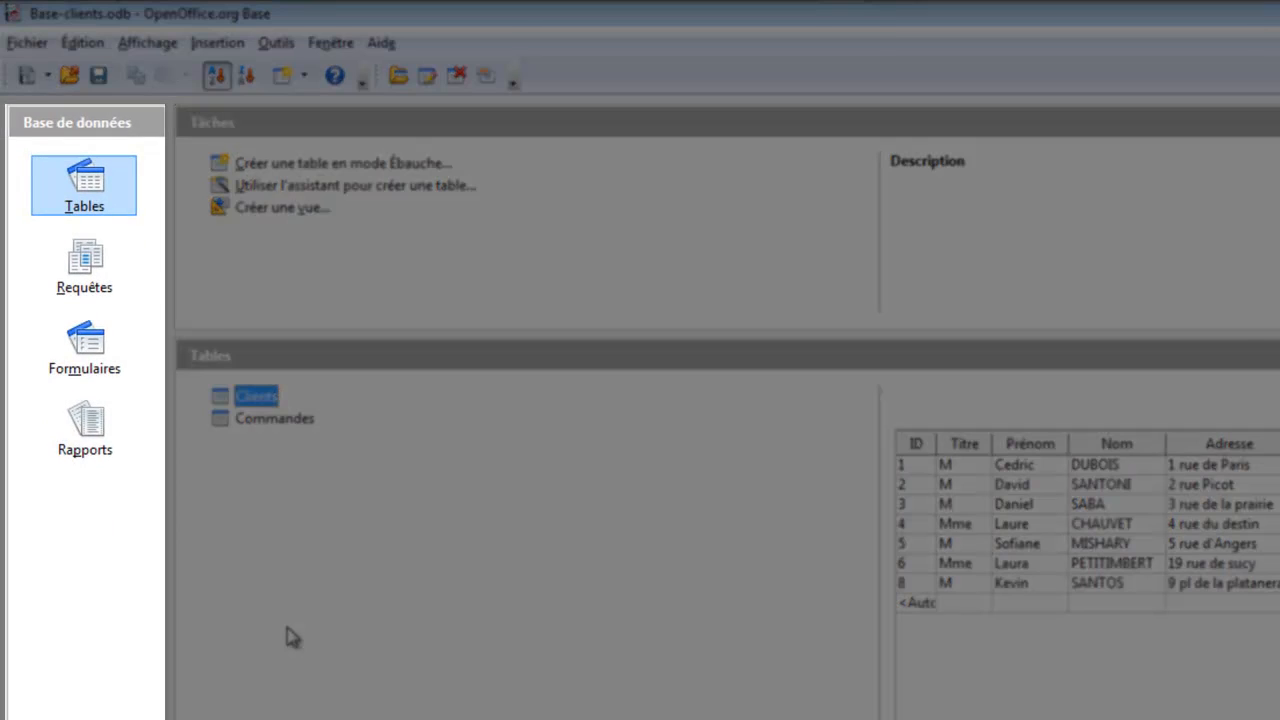
Start a new report with the report wizard, using the Clients table as source and adding all its fields
left_click(88, 428)
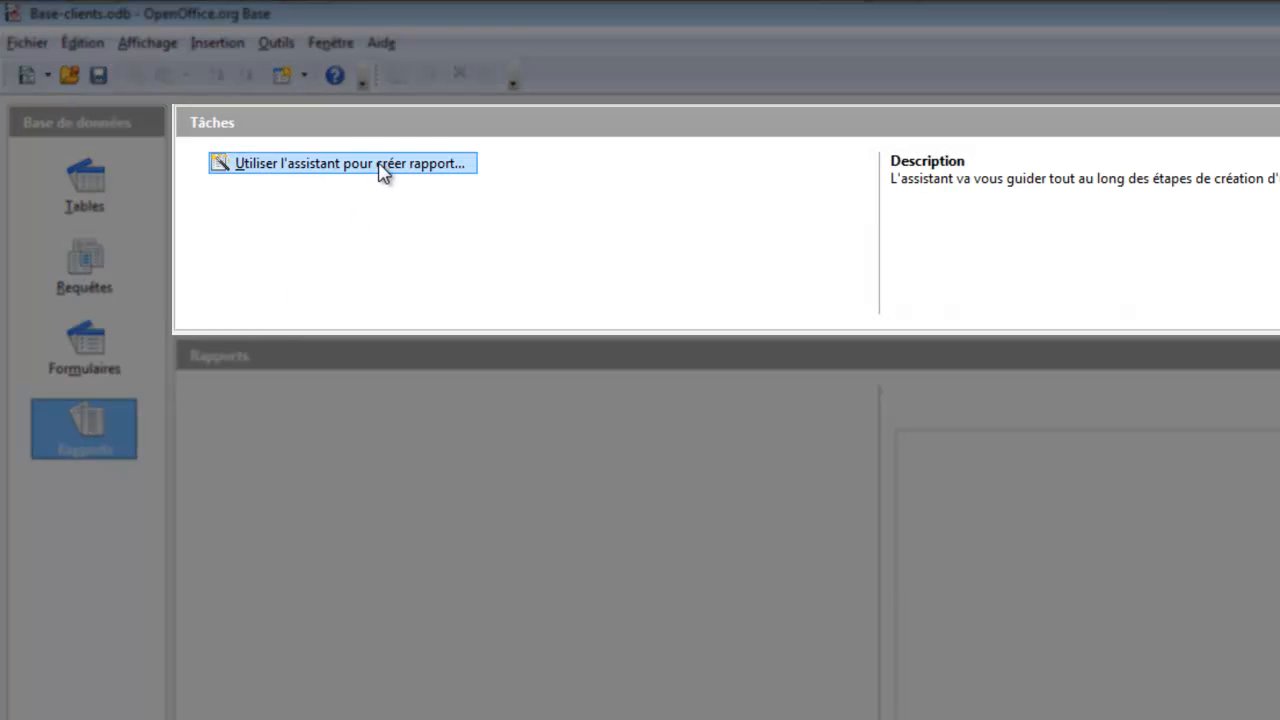
left_click(381, 167)
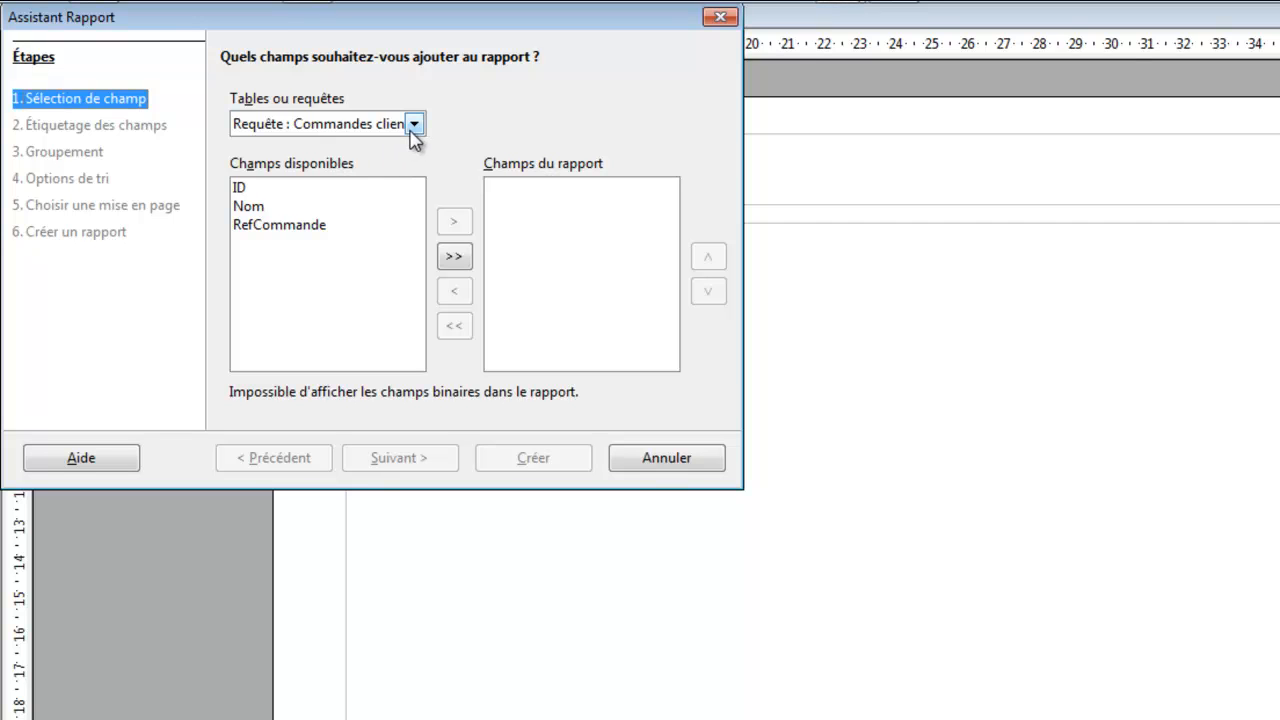
left_click(412, 125)
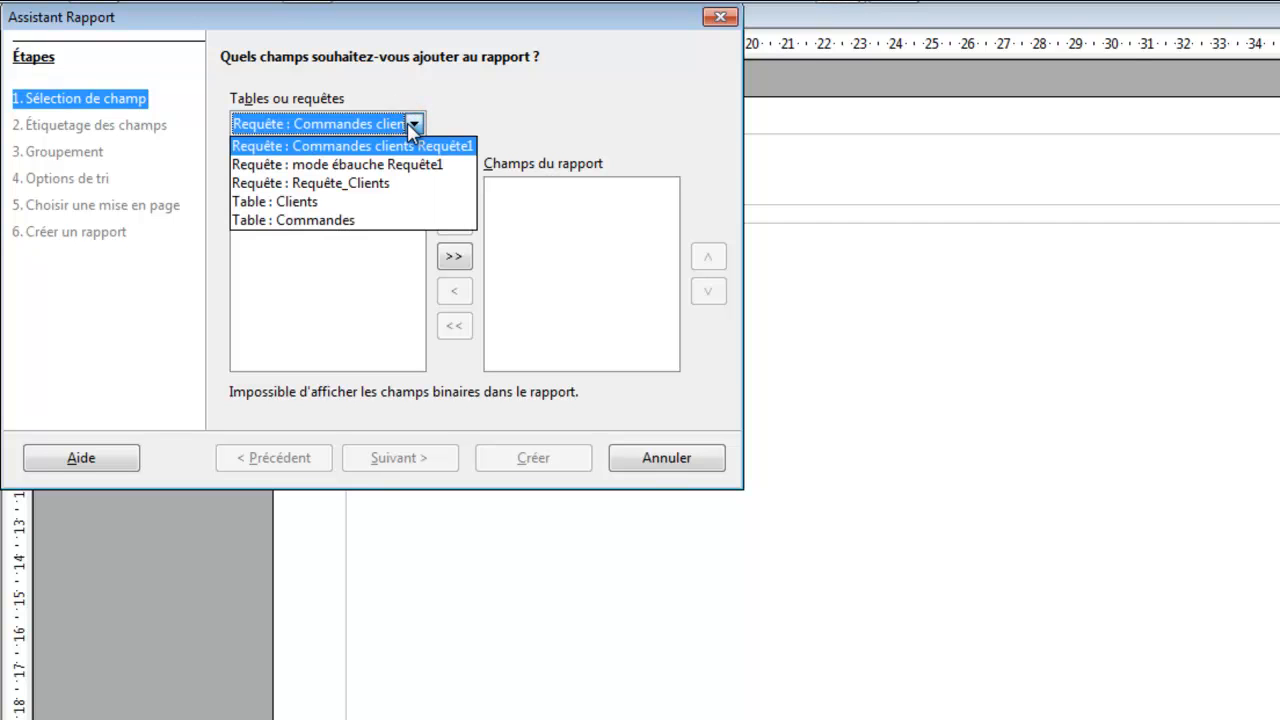
left_click(370, 202)
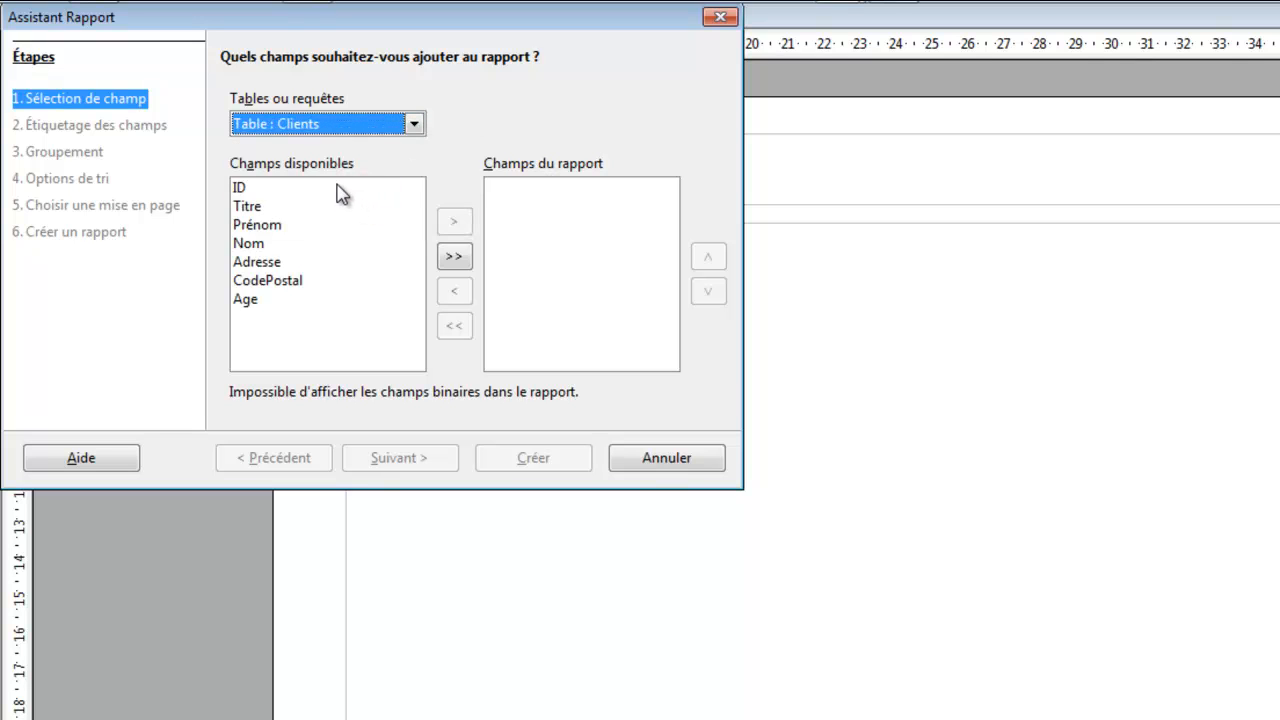
left_click(338, 187)
left_click(453, 220)
left_click(453, 220)
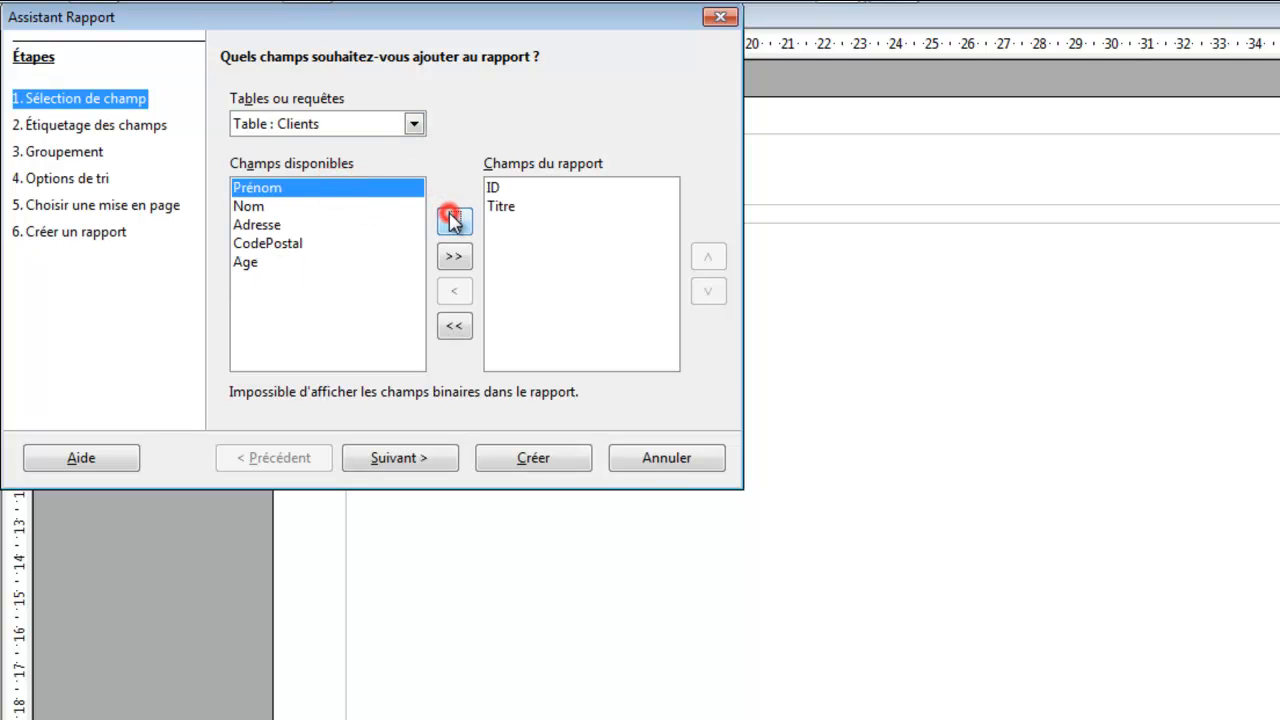
left_click(455, 257)
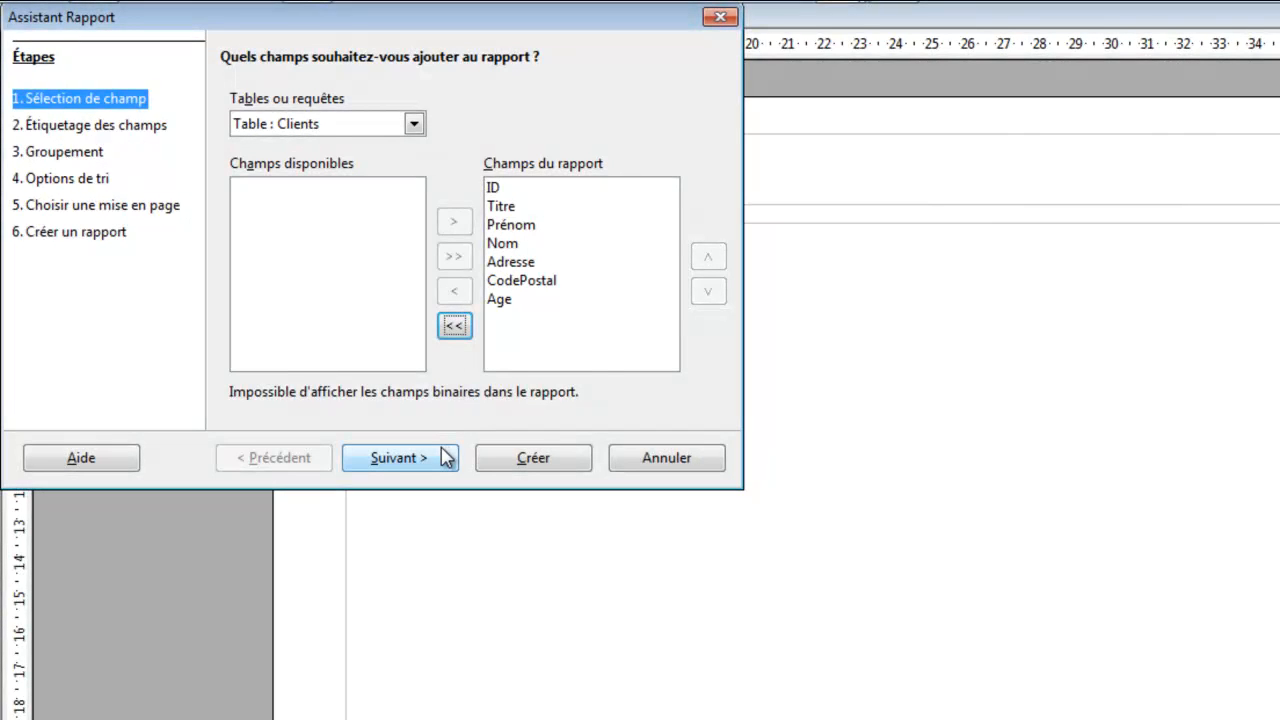
left_click(446, 457)
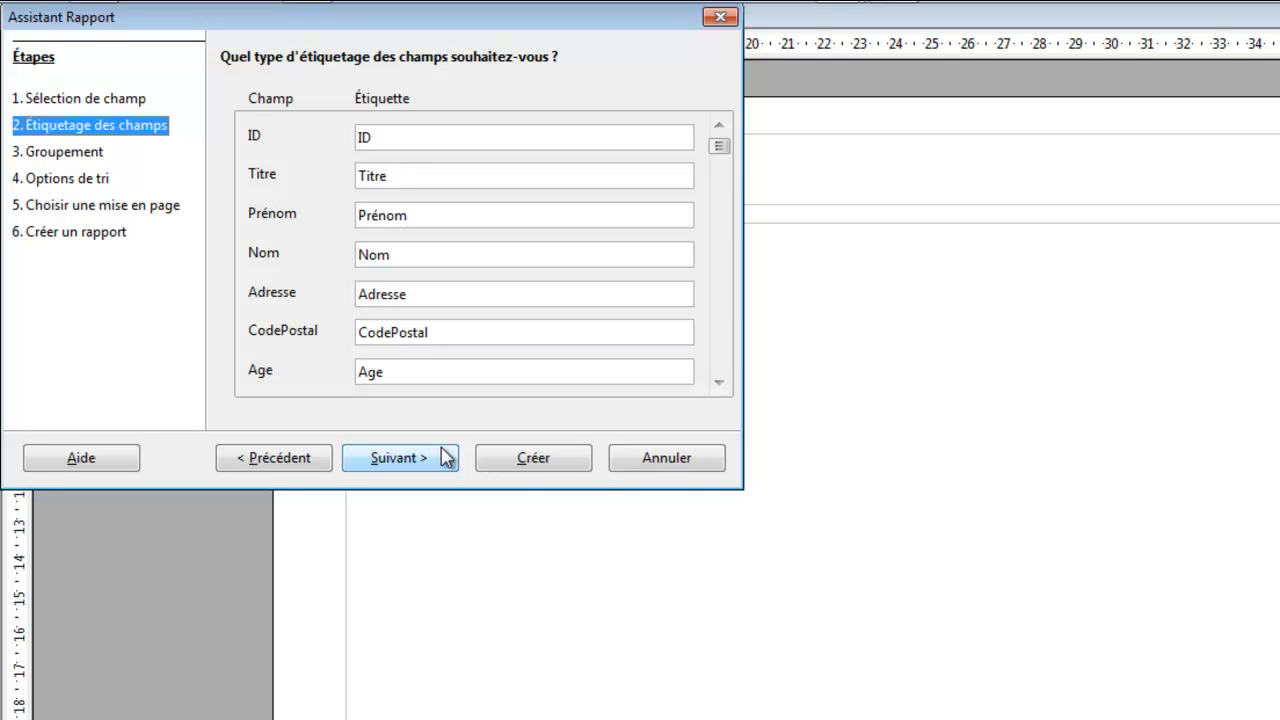
Keep the default field labels without grouping levels, and sort the report by Age in ascending order
left_click(446, 457)
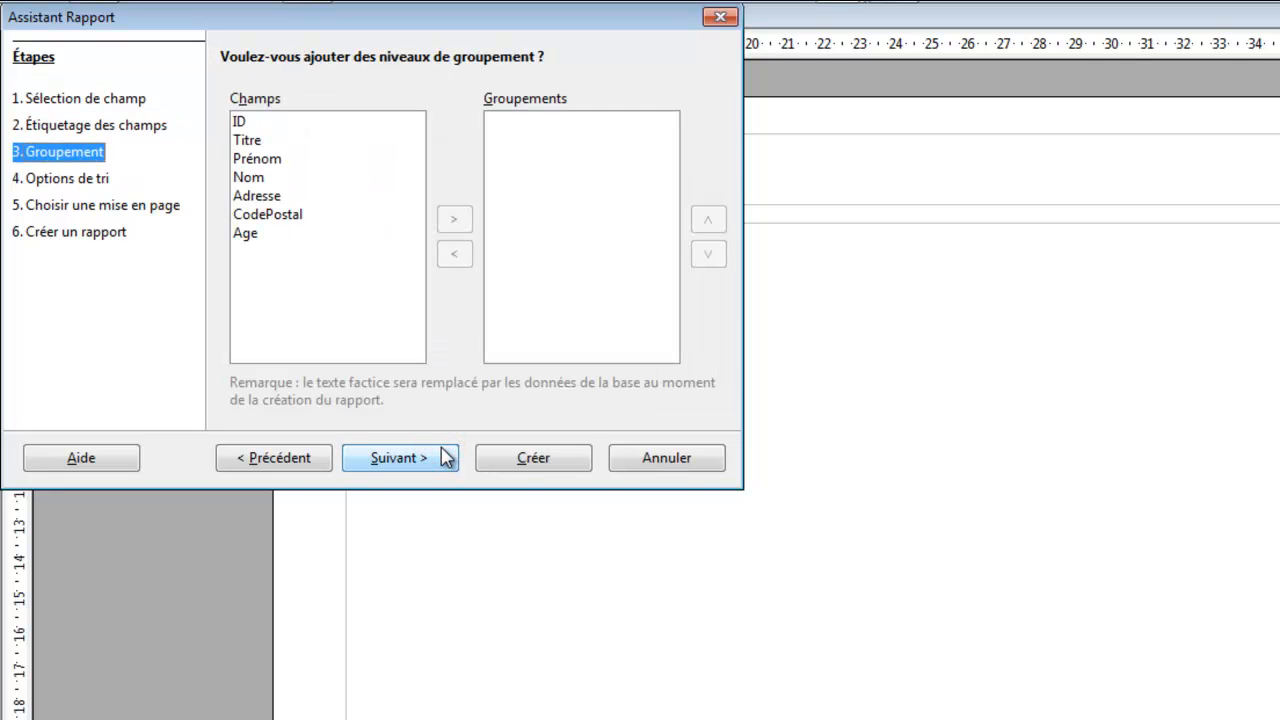
left_click(428, 462)
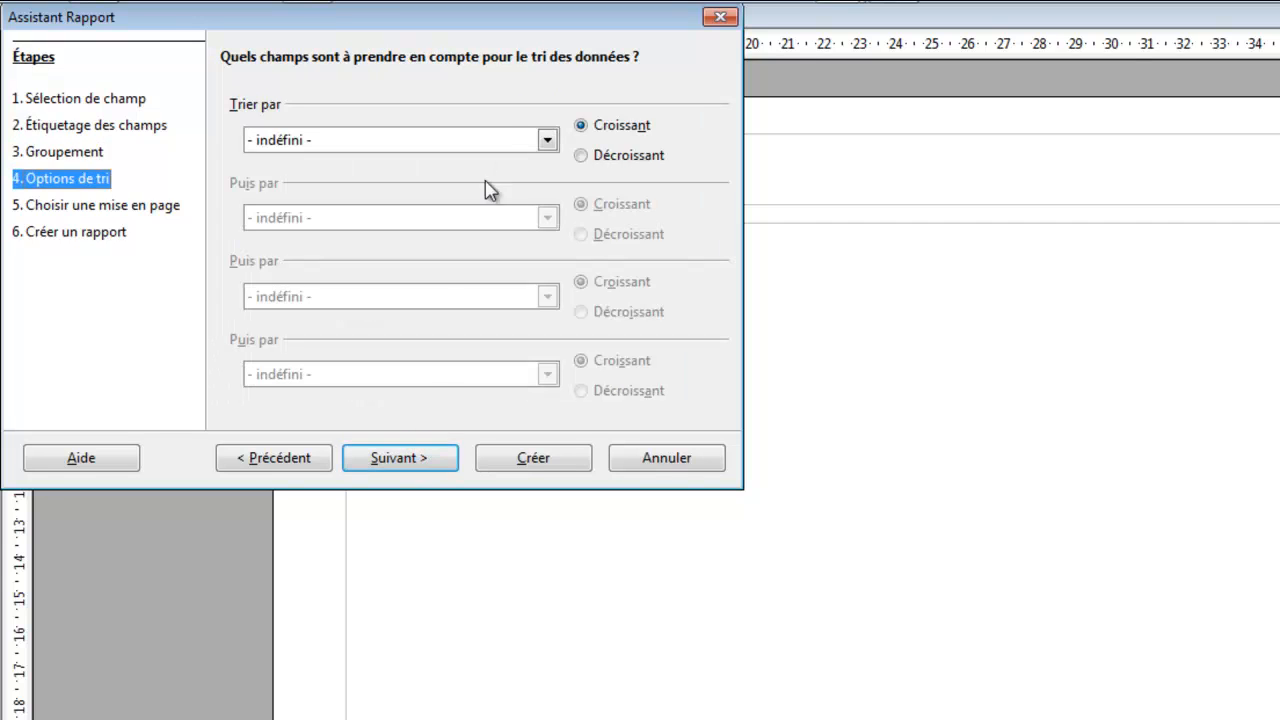
left_click(546, 139)
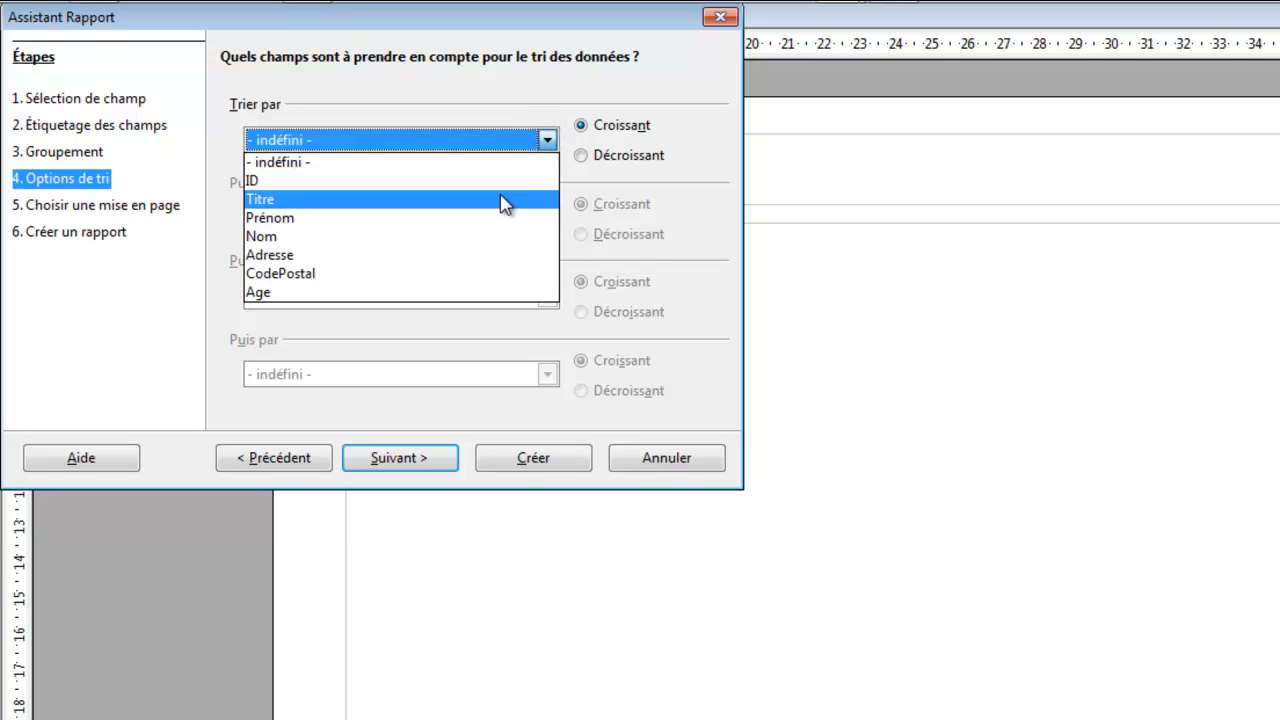
left_click(481, 295)
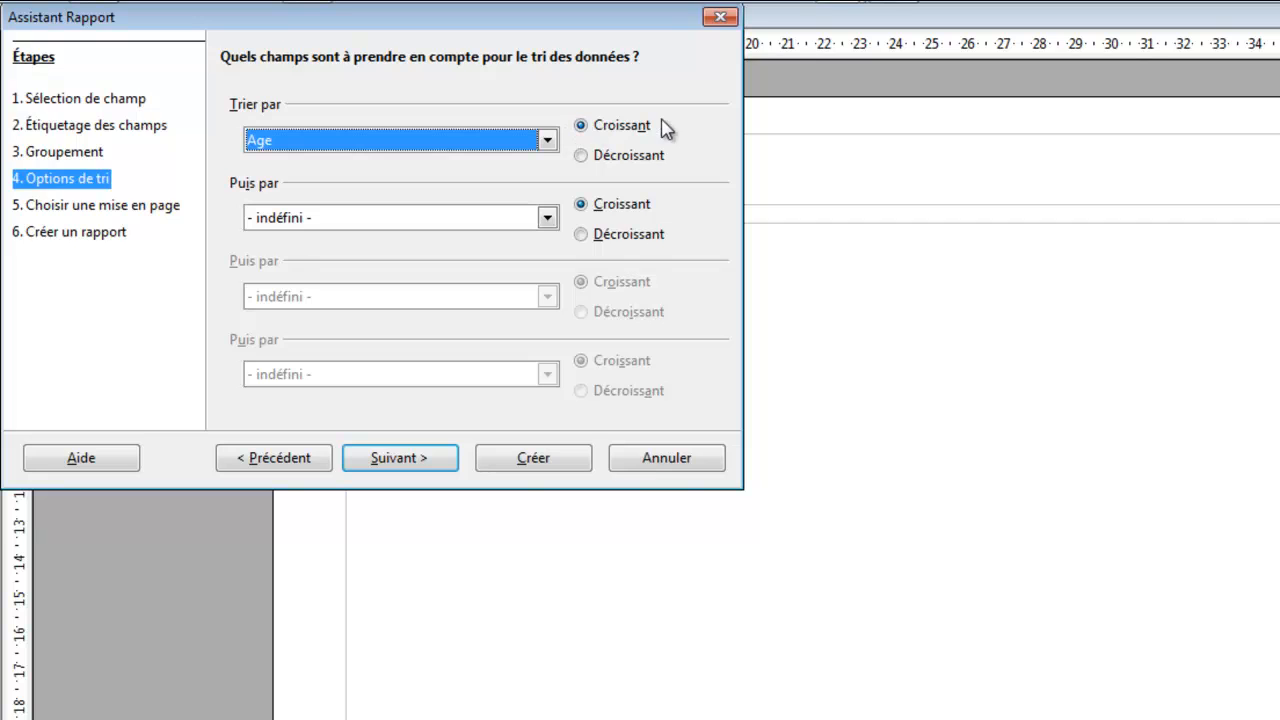
left_click(428, 461)
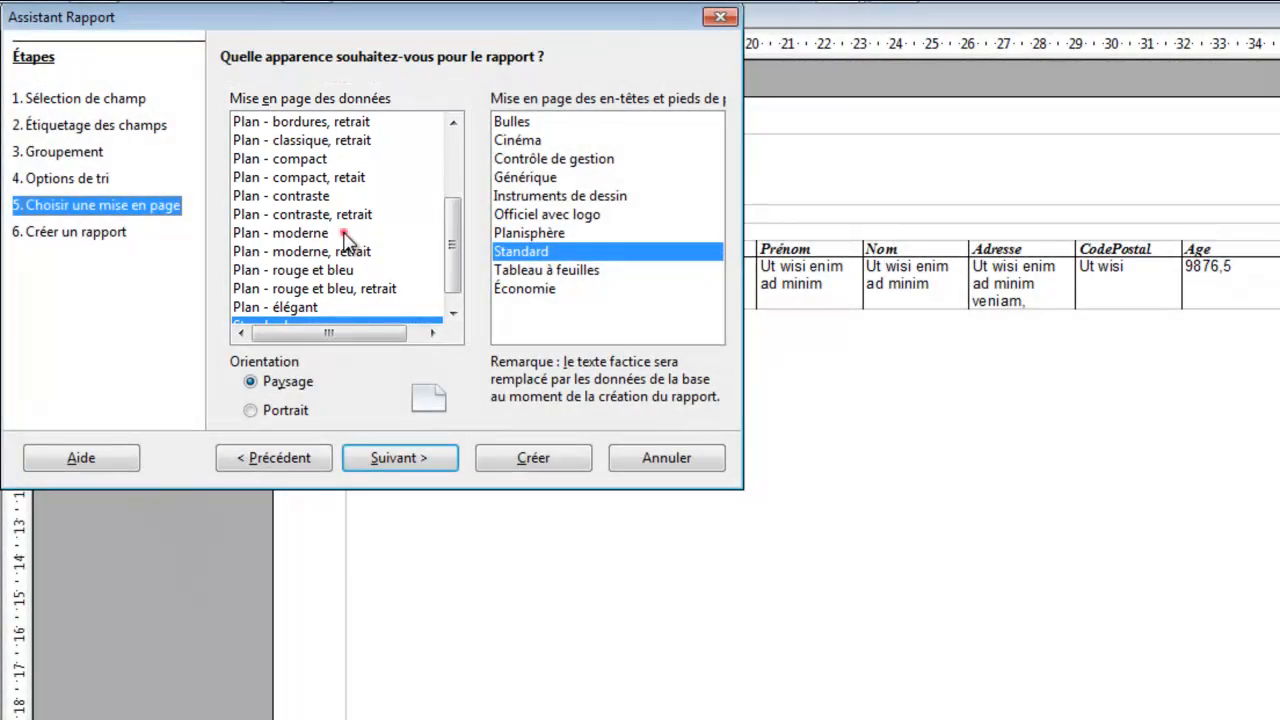
Choose the "Plan - moderne" data layout with the Standard header and footer layout, in landscape (Paysage) orientation
left_click(350, 233)
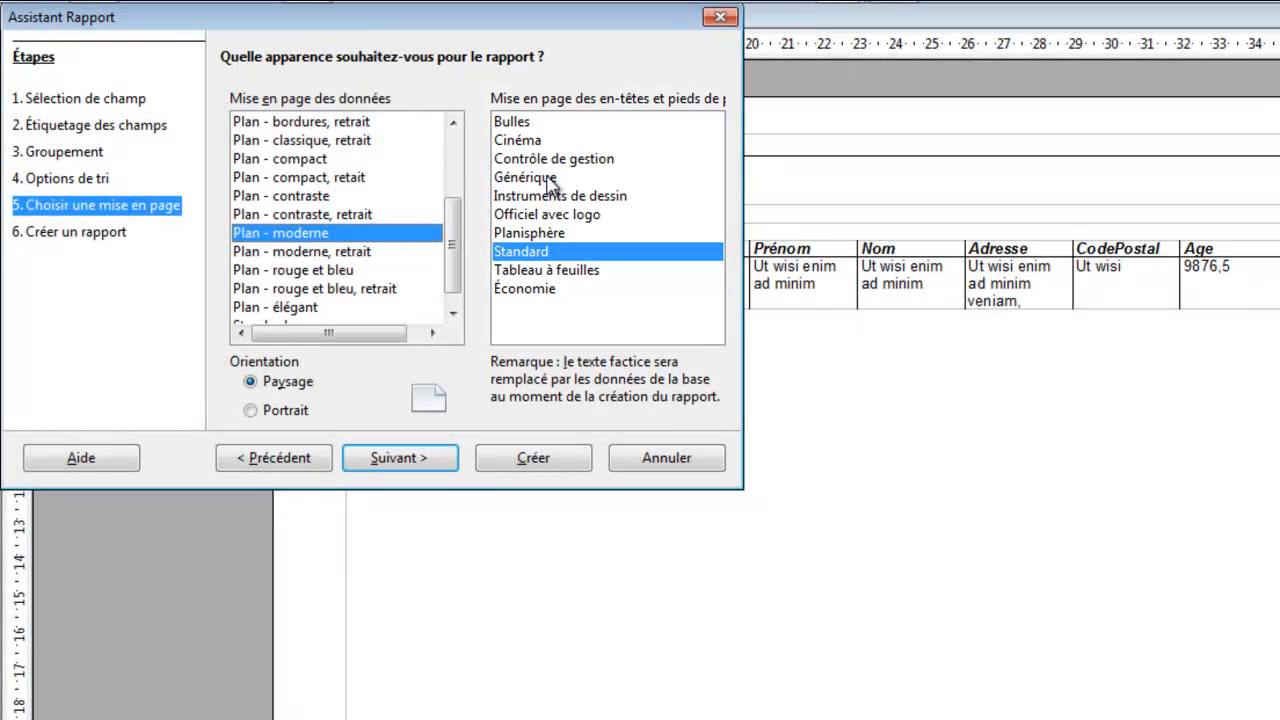
left_click(545, 177)
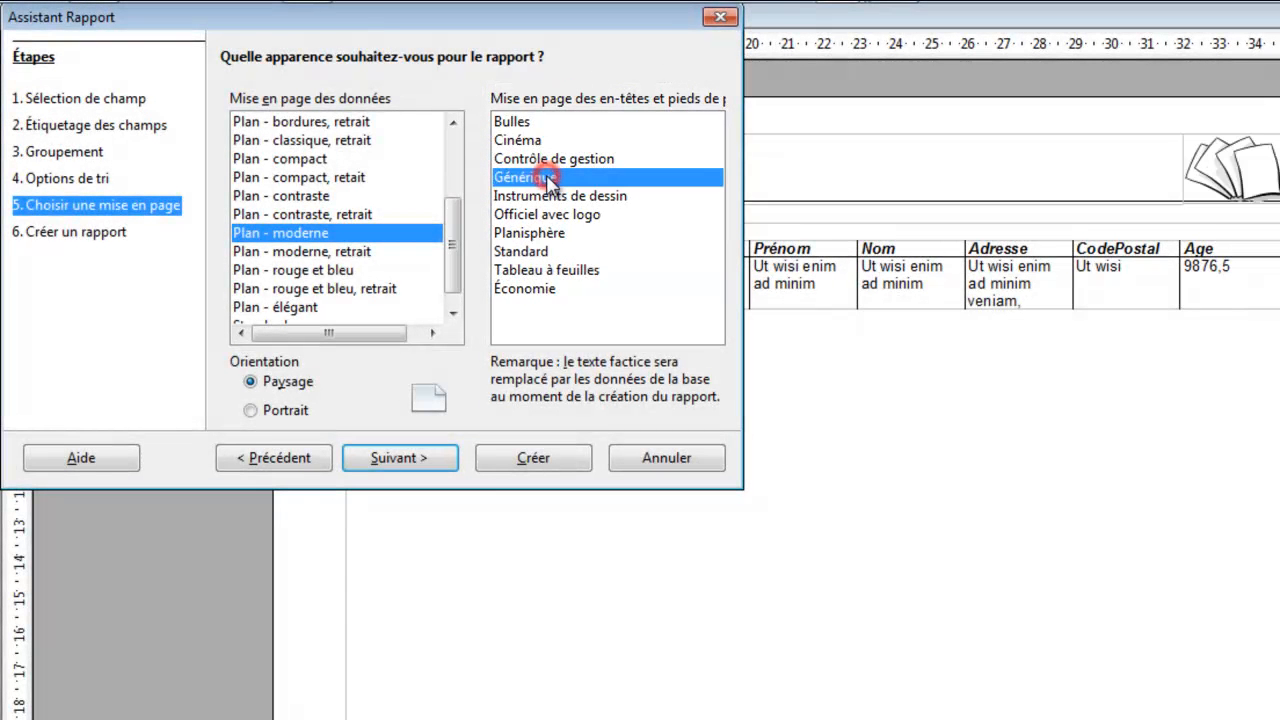
left_click(600, 271)
left_click(583, 290)
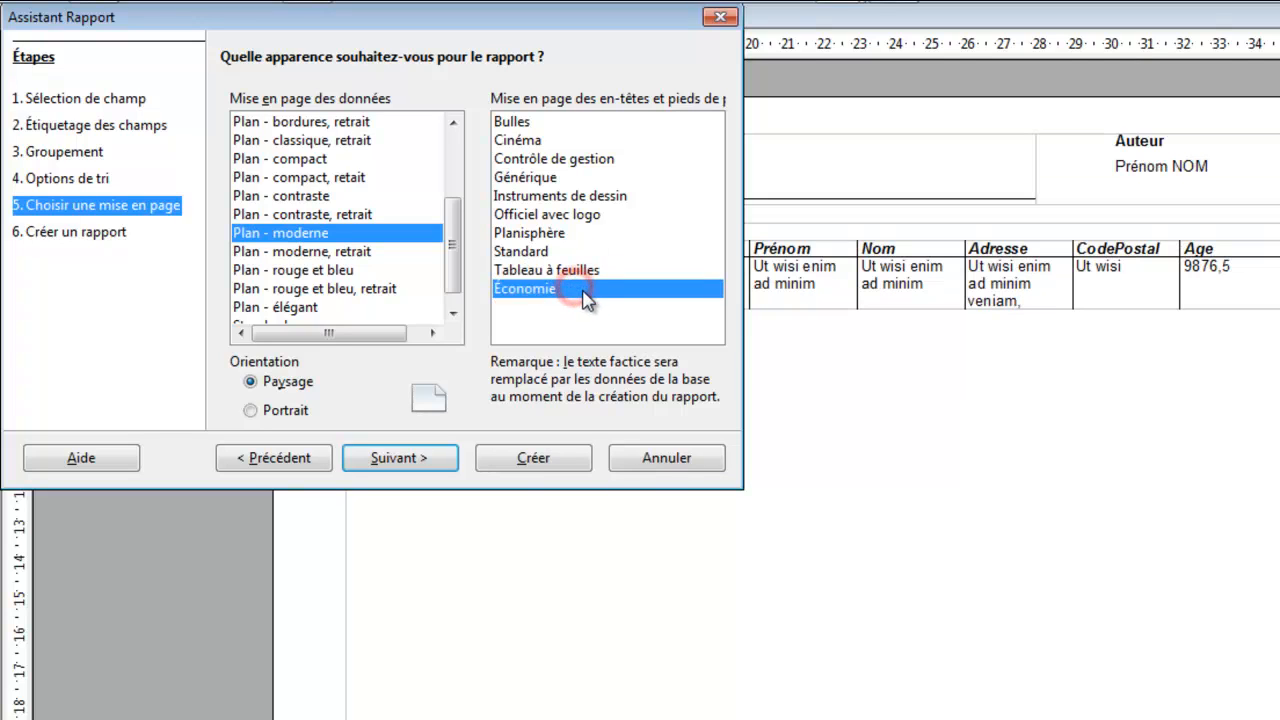
left_click(569, 251)
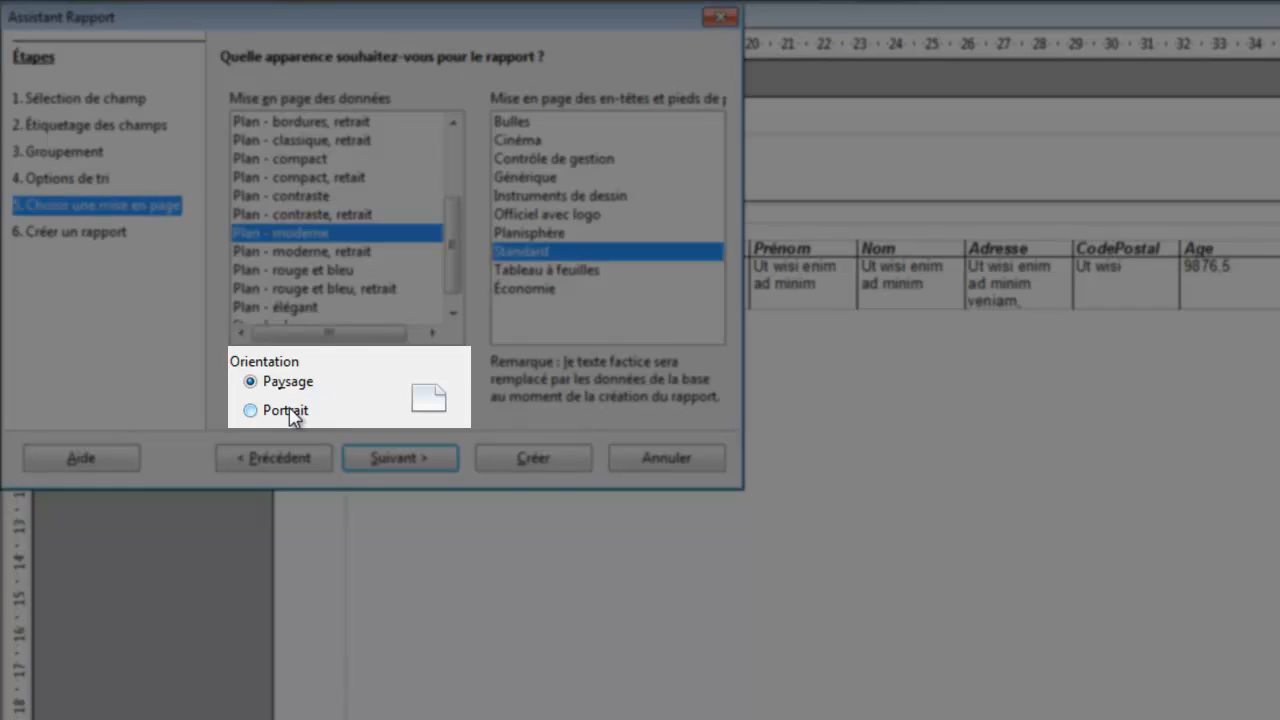
left_click(290, 410)
left_click(290, 382)
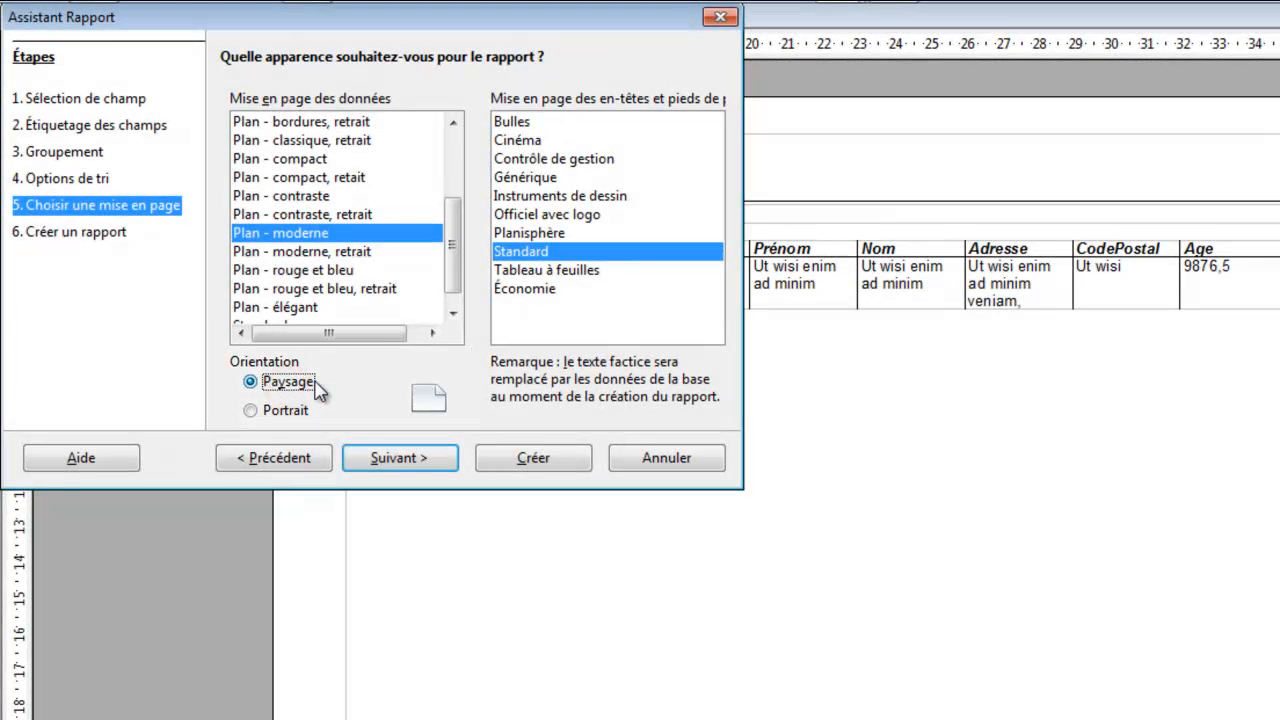
left_click(392, 458)
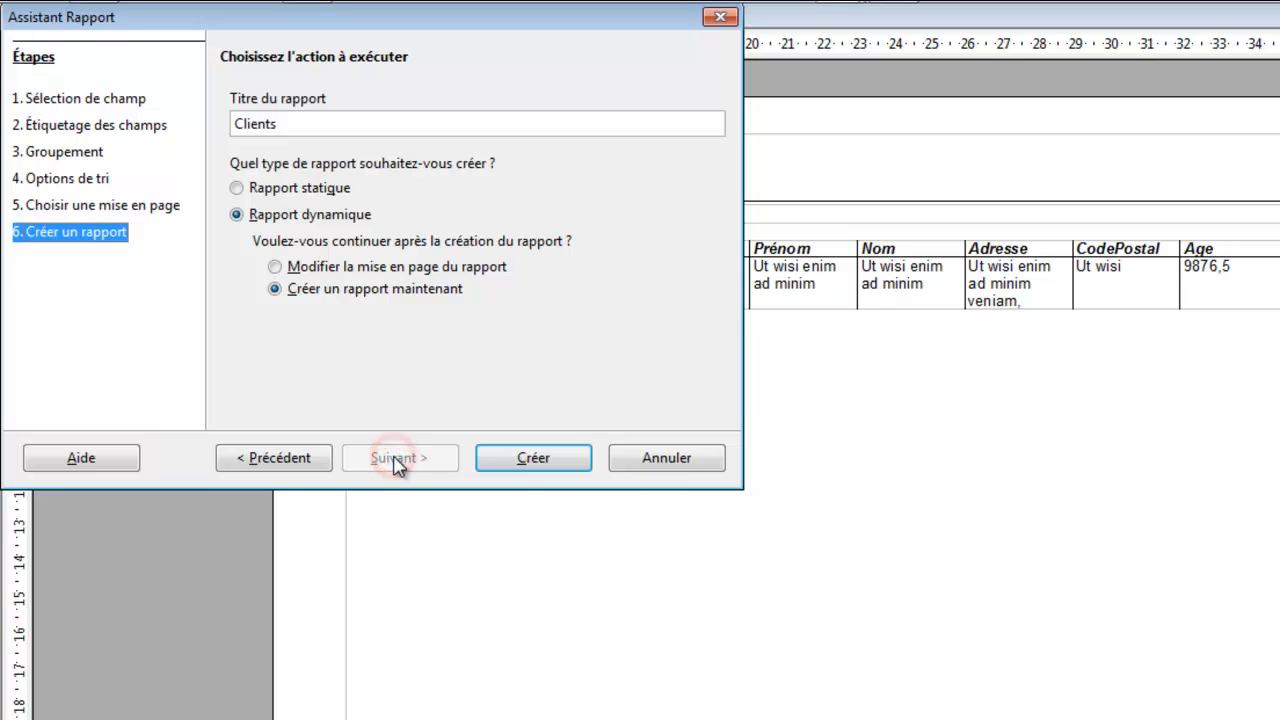
Title the report "Rapport Clients", create it as a dynamic report (Rapport dynamique), and close the generated report
left_click(236, 123)
type("Rapport")
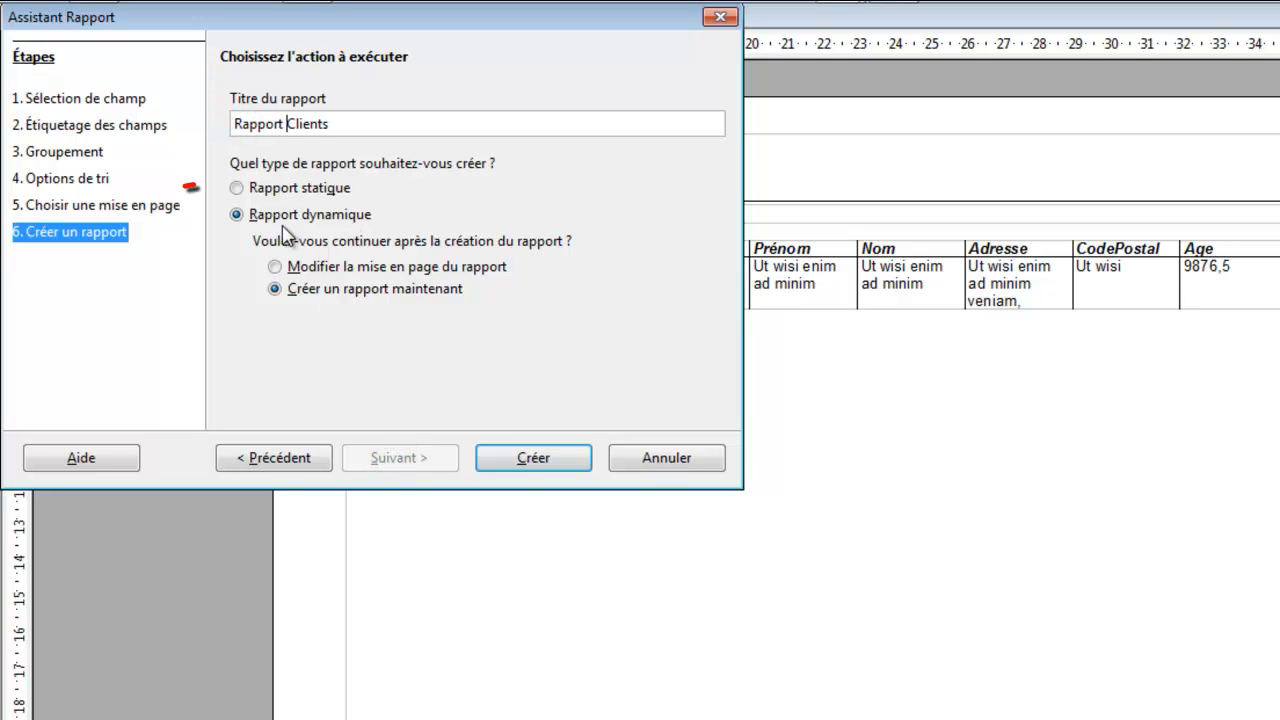
left_click(281, 191)
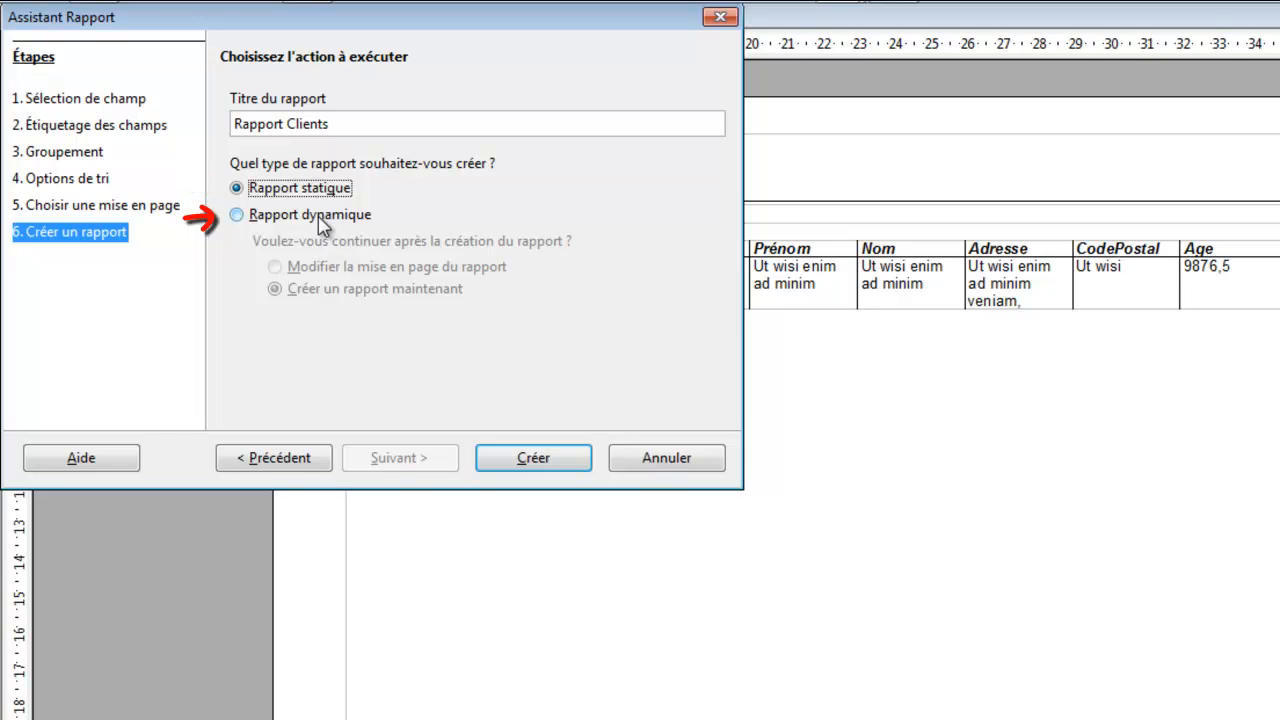
left_click(319, 218)
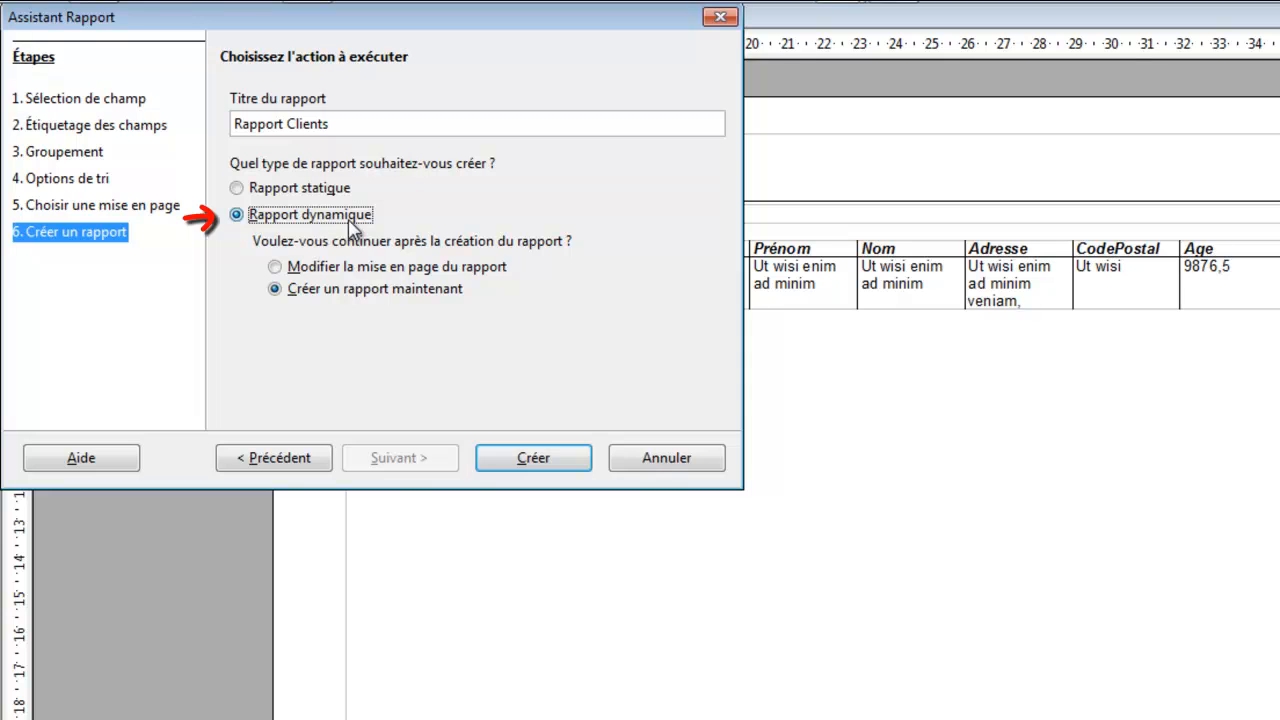
left_click(530, 460)
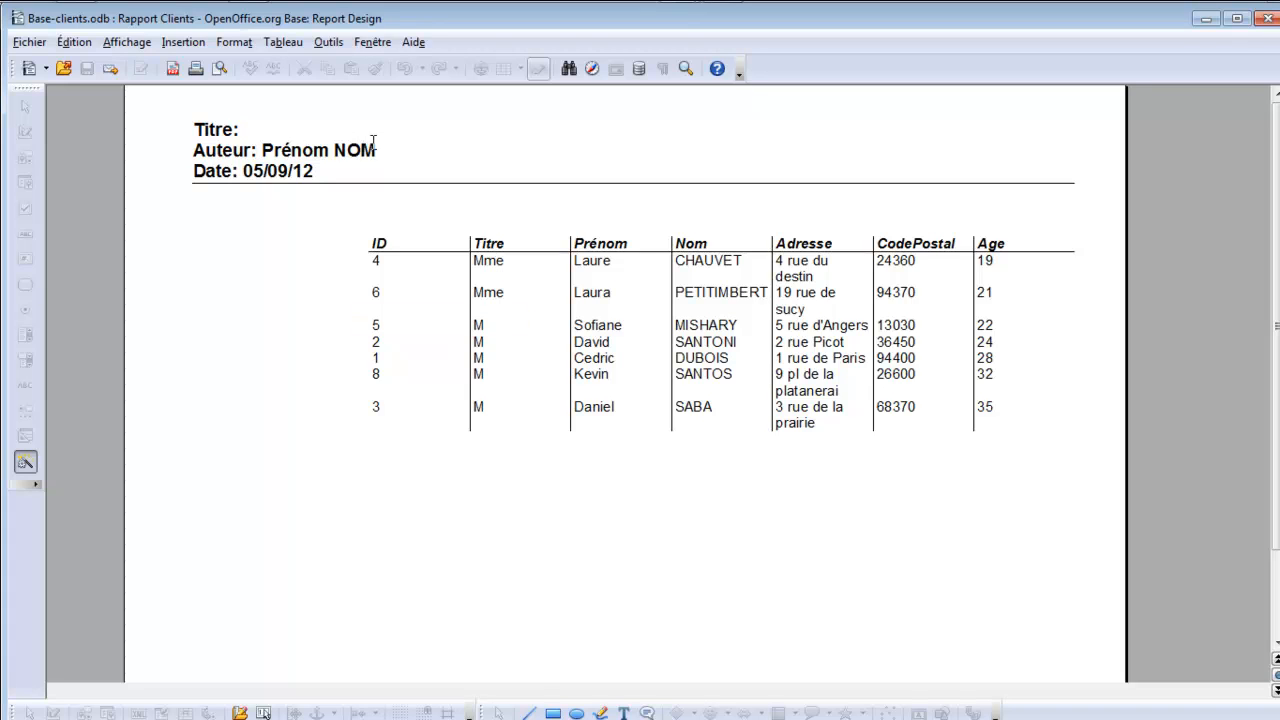
left_click(1260, 20)
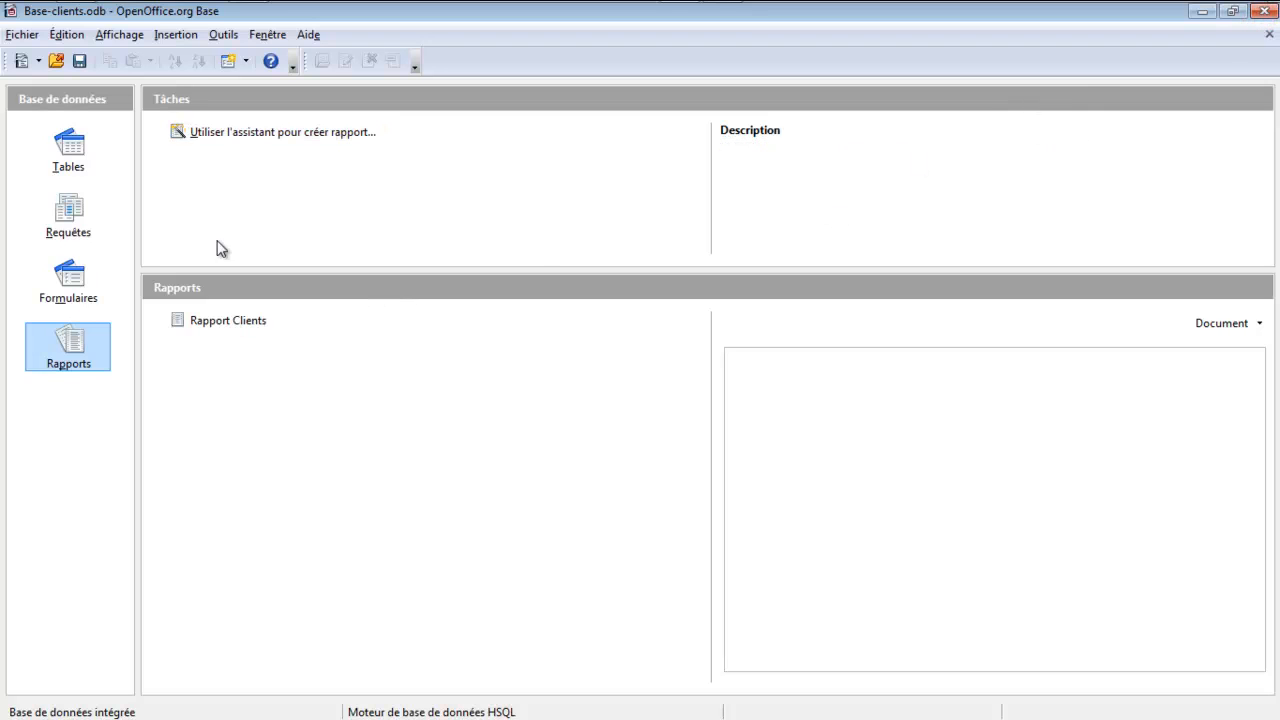
Start a second wizard report from the Clients table with all its fields, keeping the default labels
left_click(240, 140)
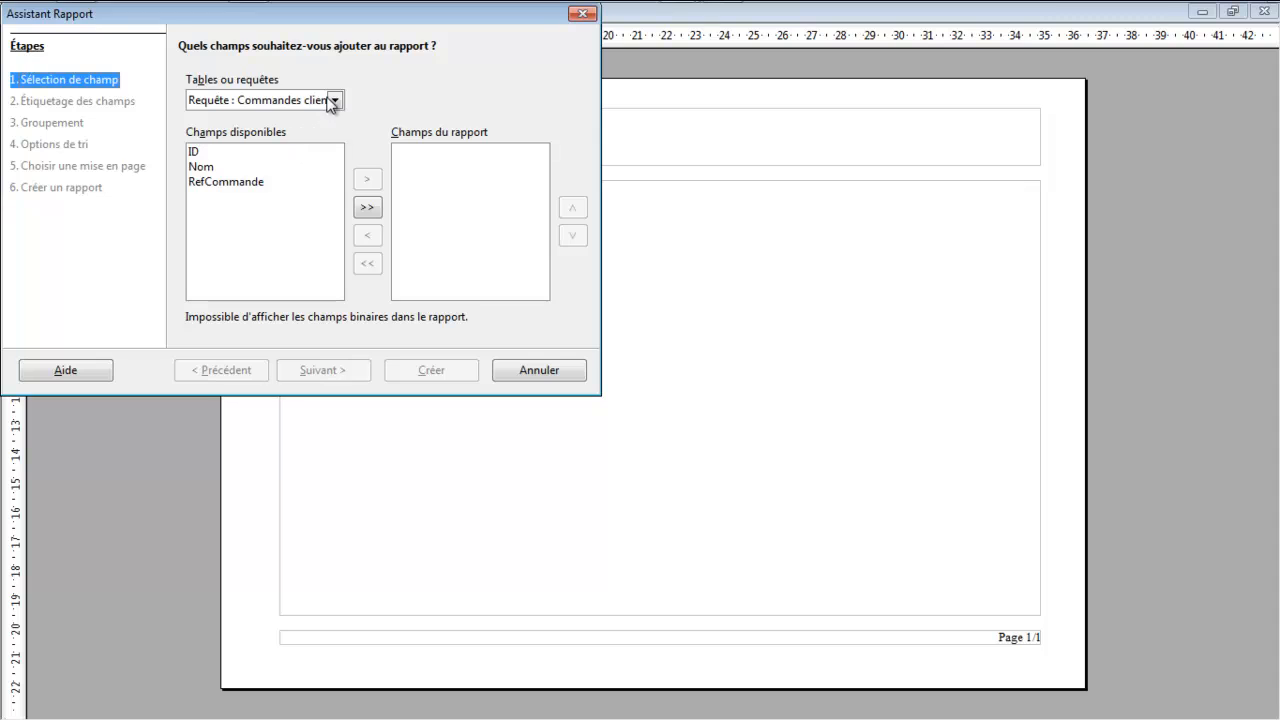
left_click(334, 100)
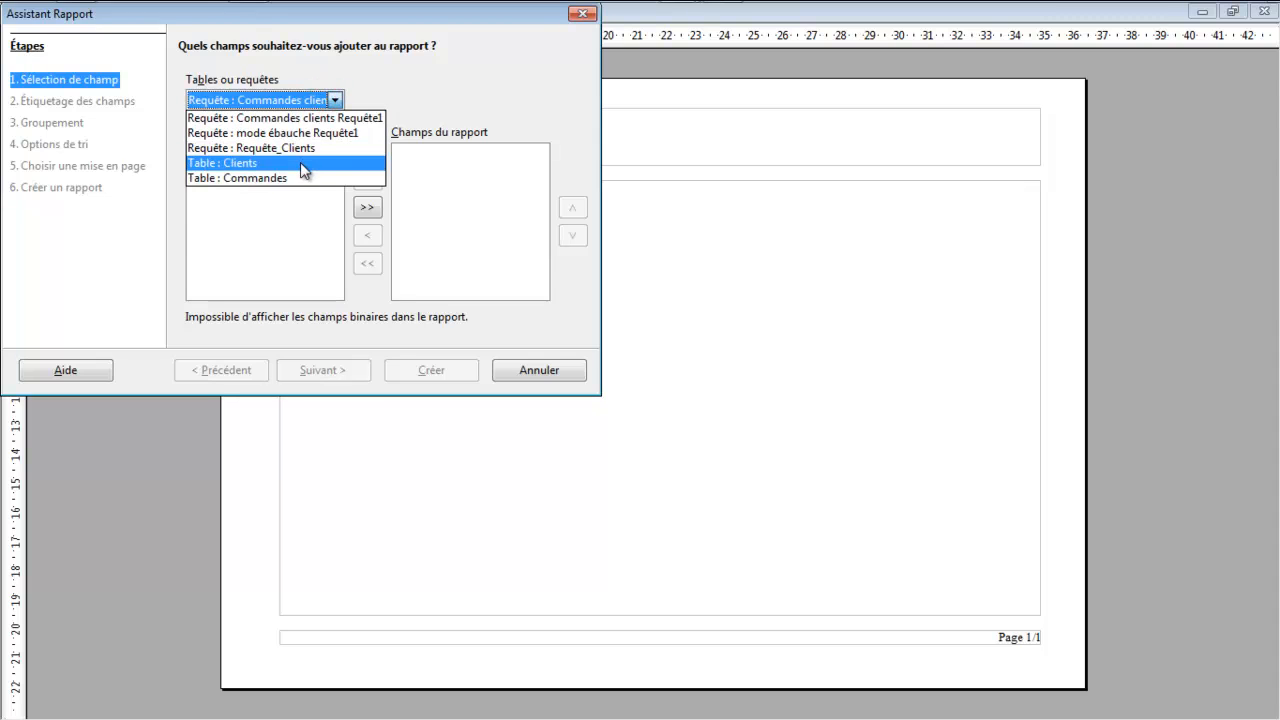
left_click(300, 162)
left_click(366, 206)
left_click(327, 366)
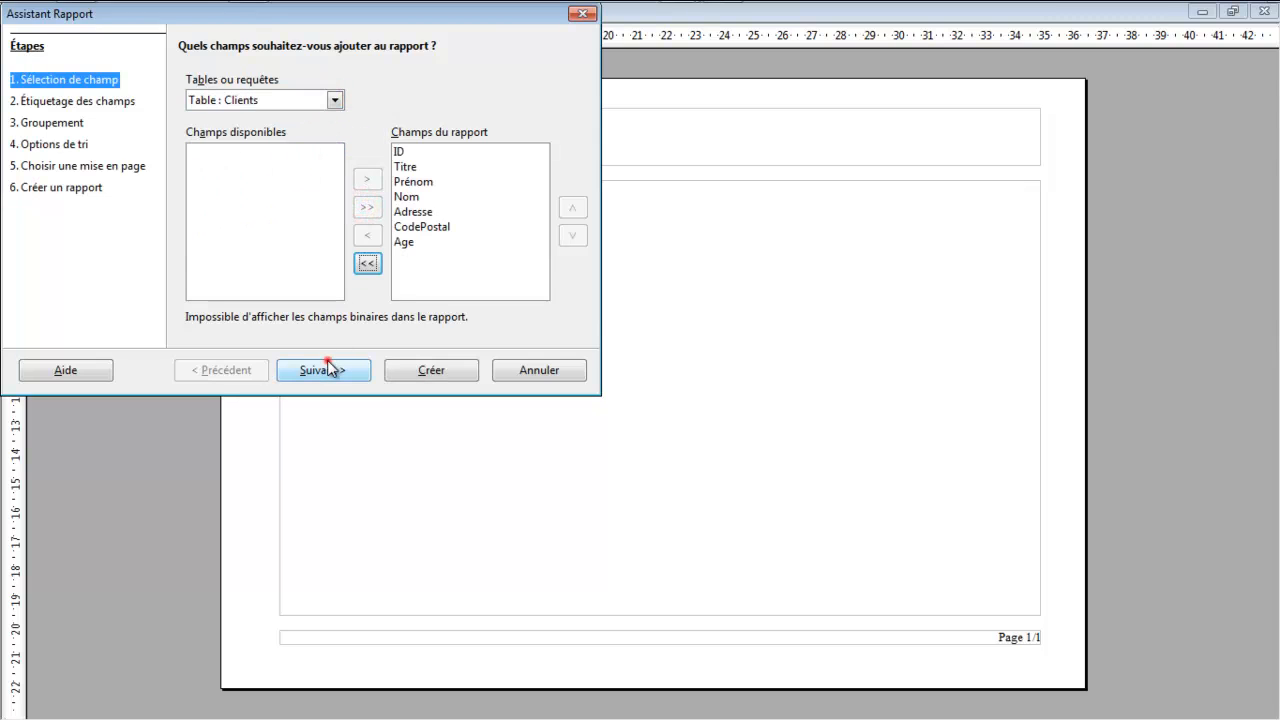
left_click(330, 368)
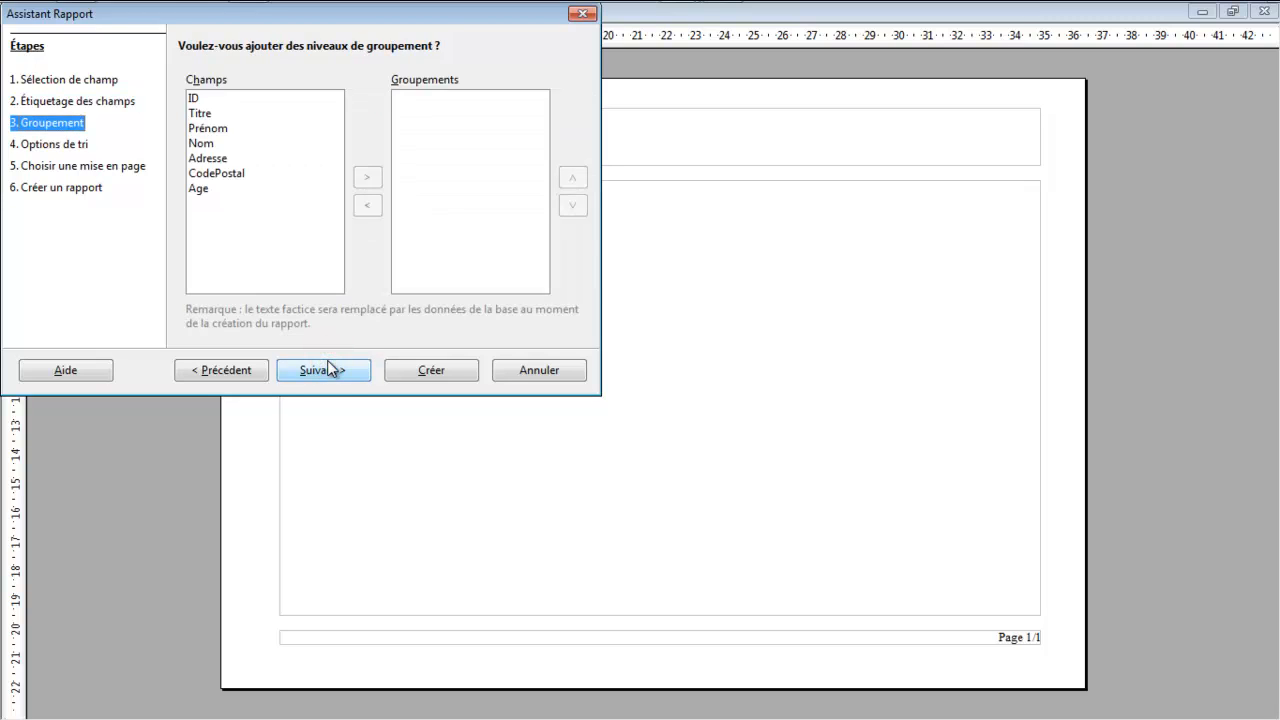
Group the second report by ID, with Nom as the second grouping level
left_click(252, 98)
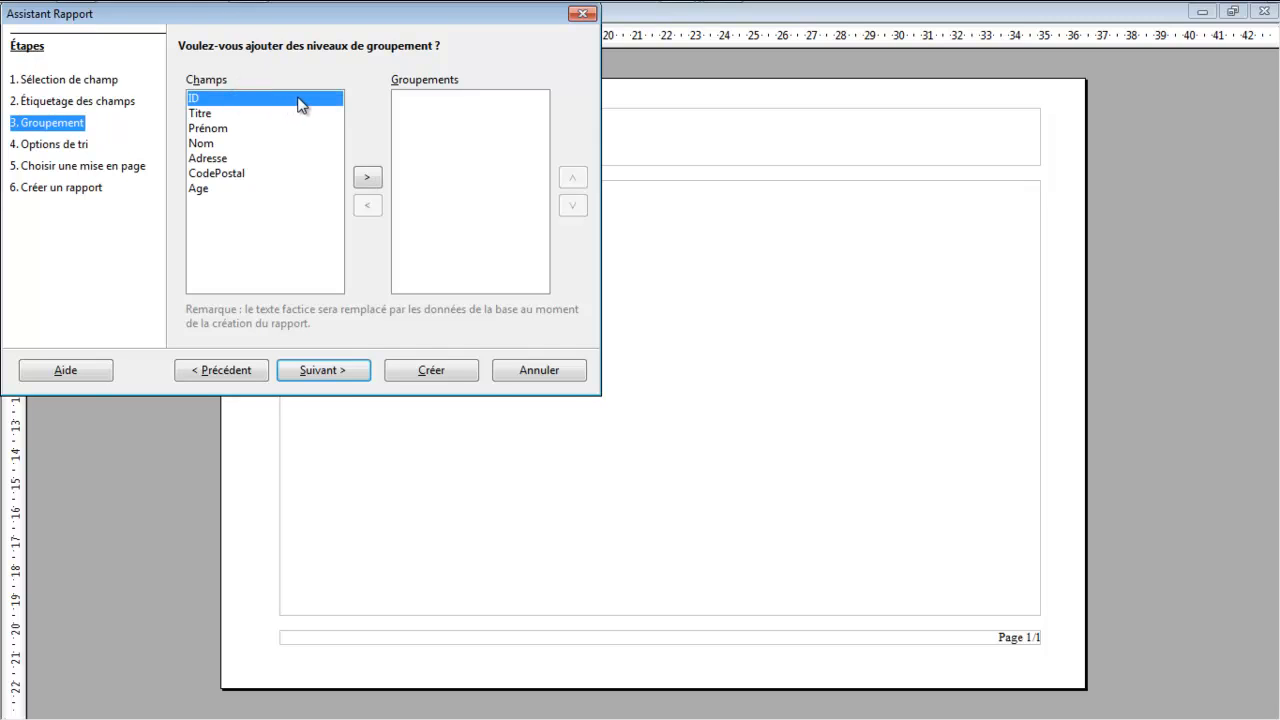
left_click(366, 177)
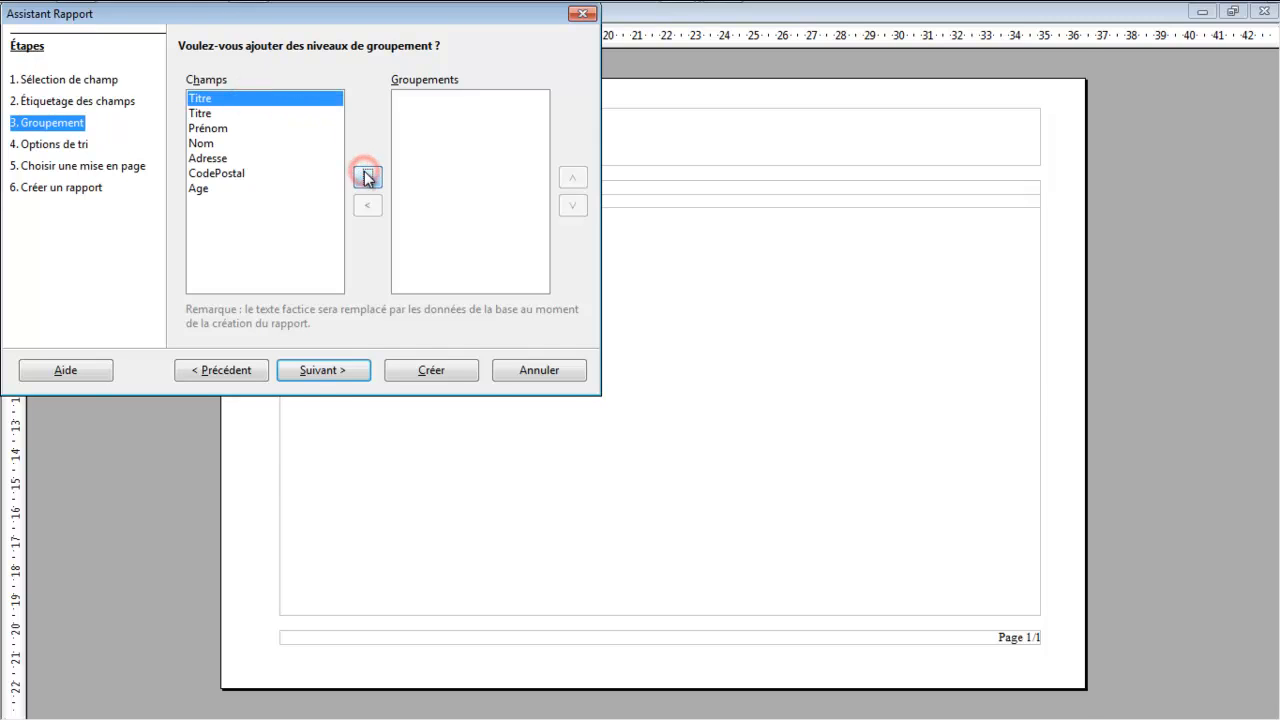
left_click(266, 128)
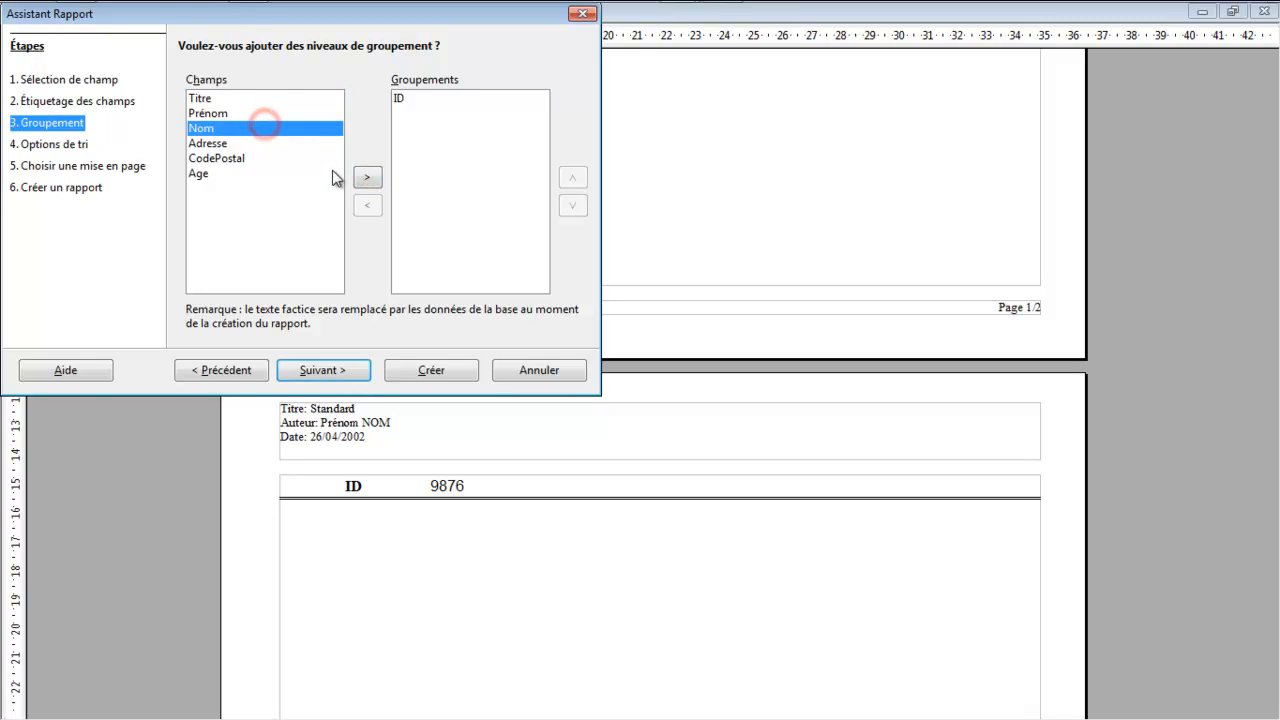
left_click(367, 180)
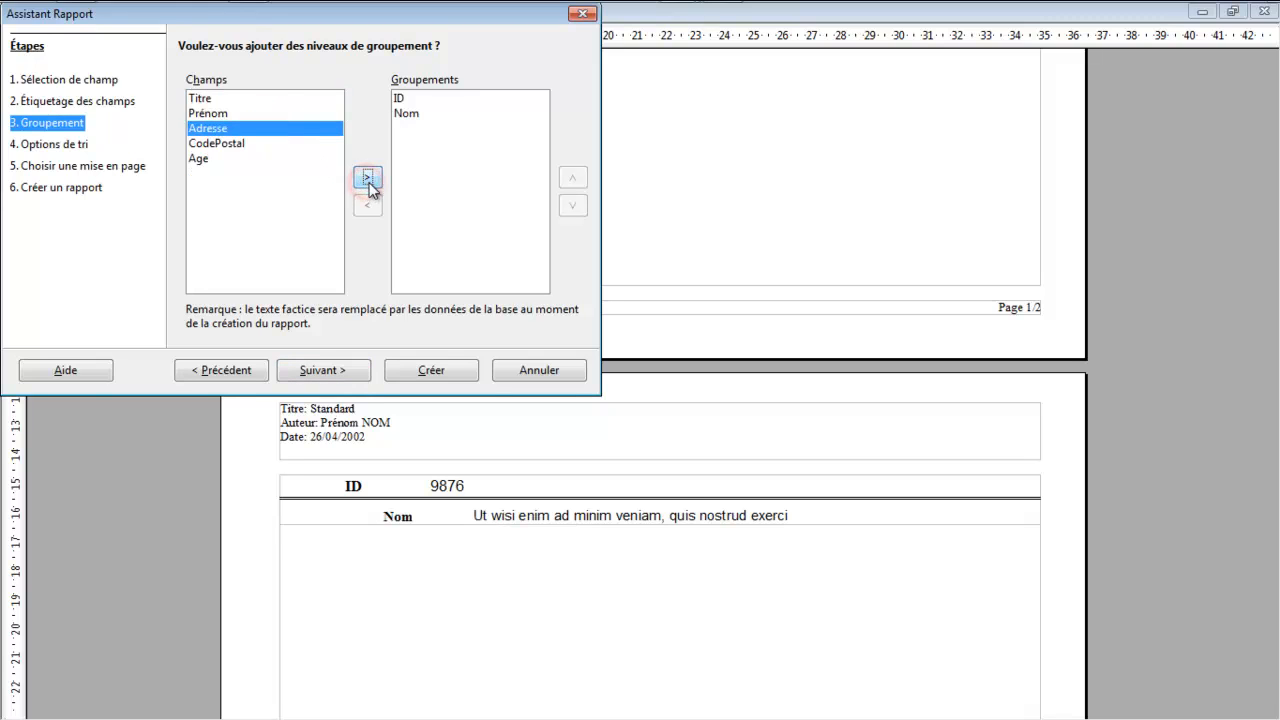
left_click(360, 370)
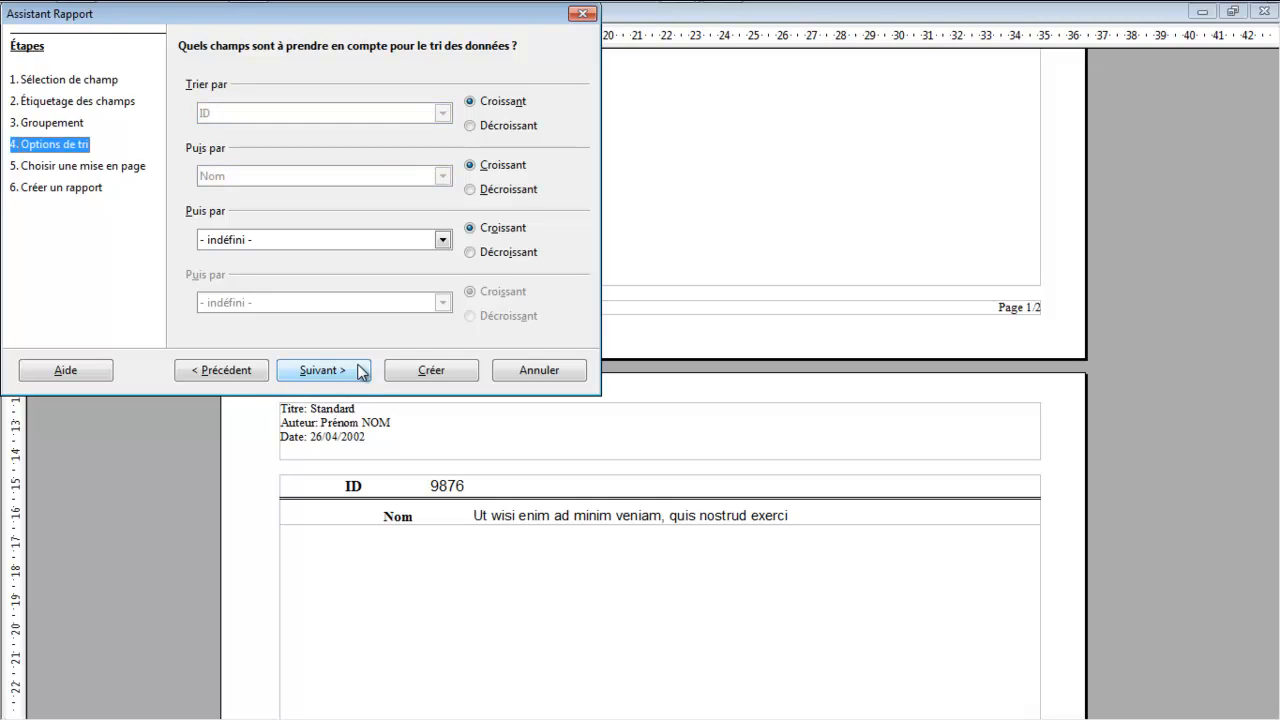
Create the grouped report as a dynamic report titled "Clients", keeping the default sorting, Standard layouts and landscape orientation
left_click(361, 372)
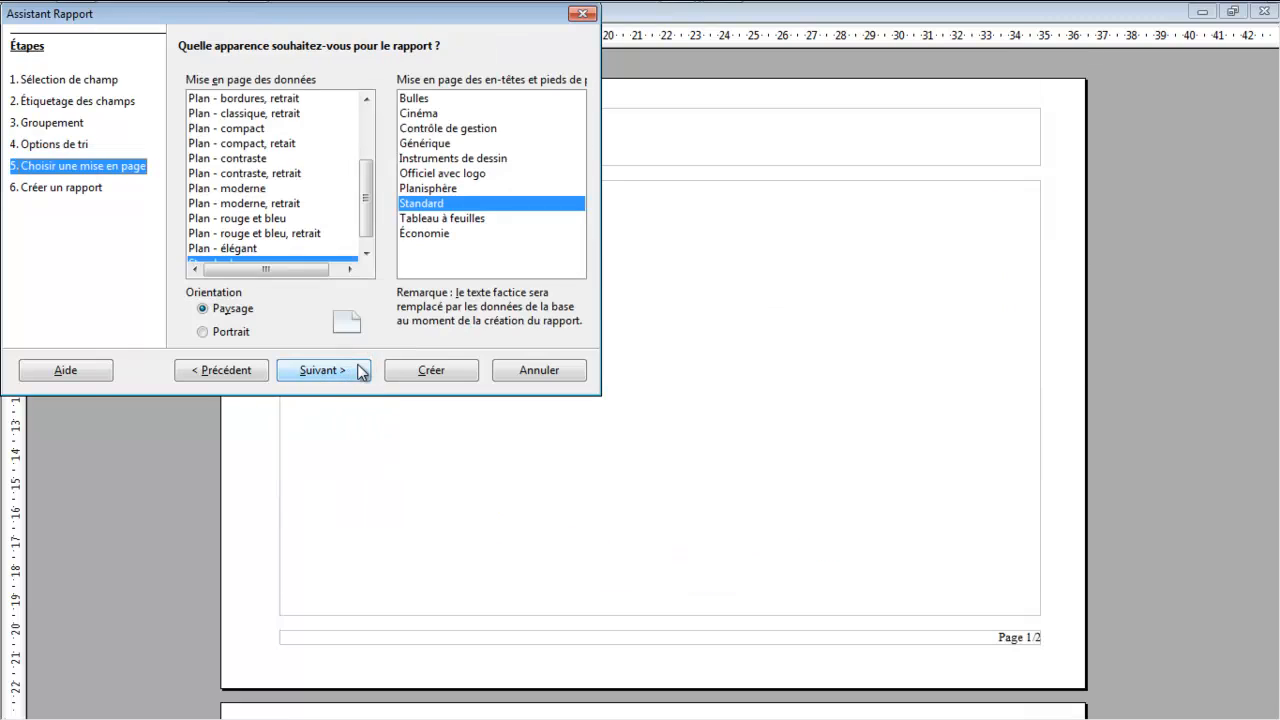
left_click(326, 371)
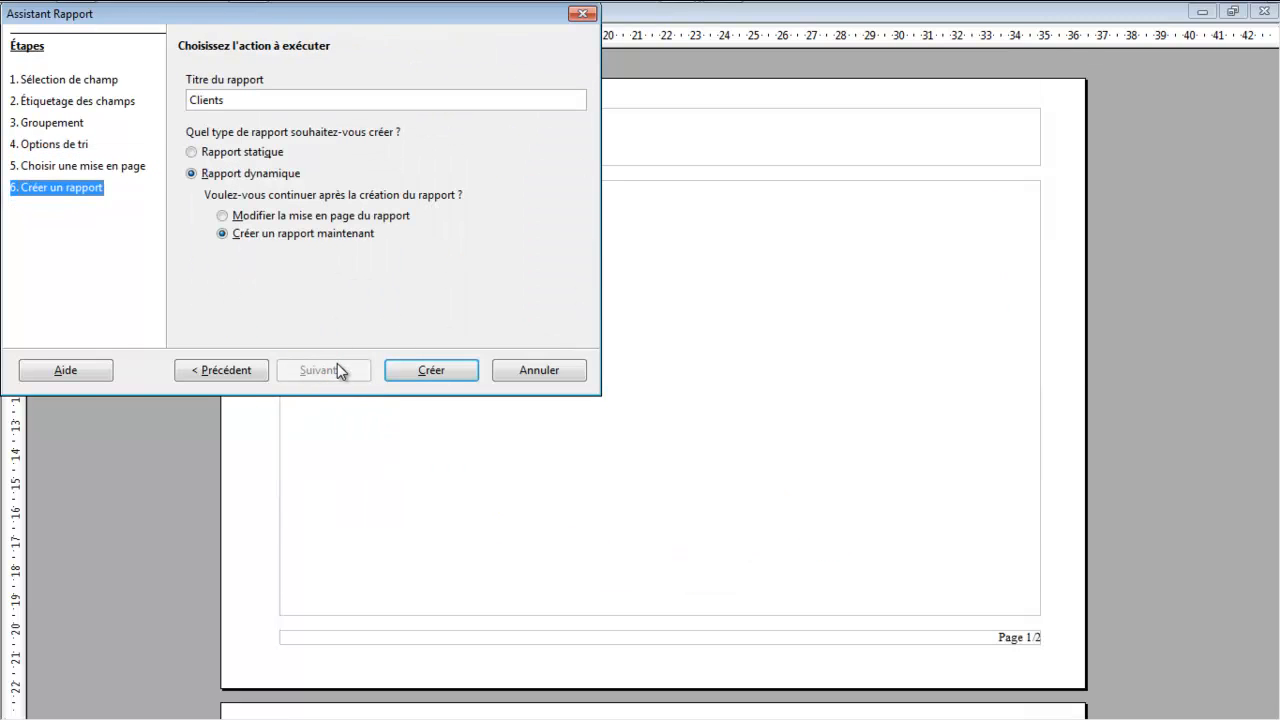
left_click(430, 370)
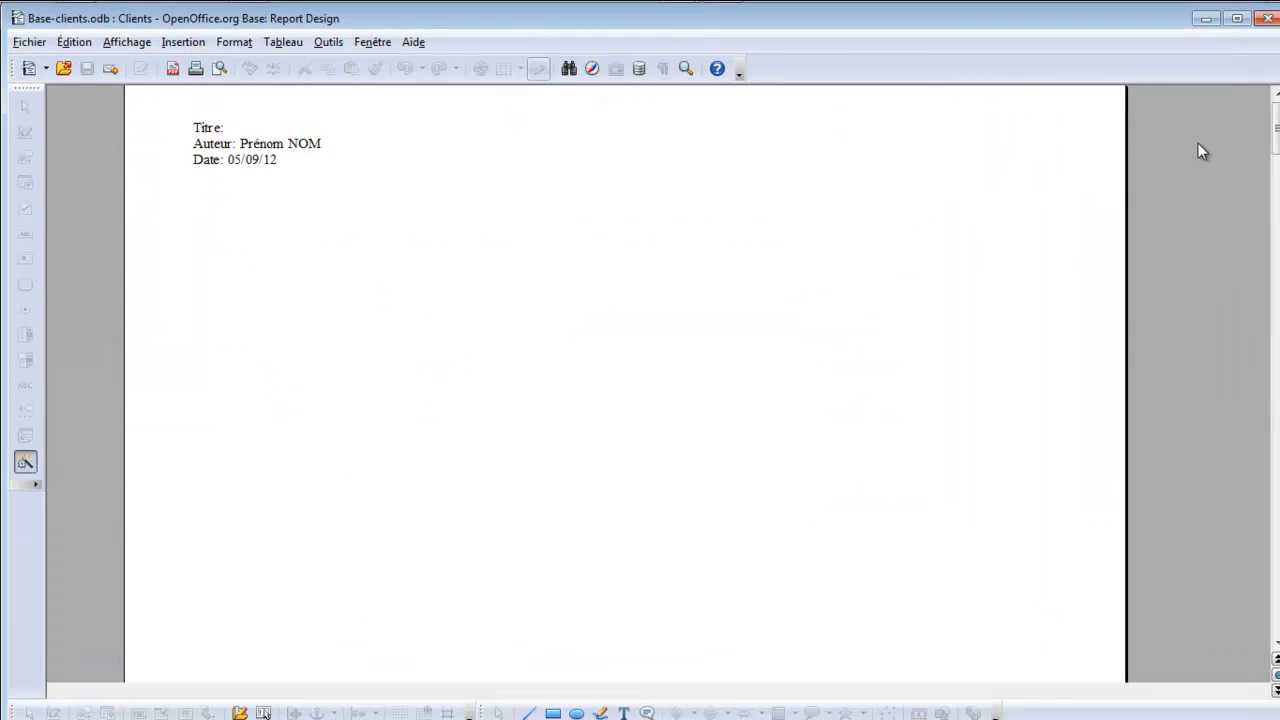
Look through the pages of the generated Clients report, grouped by ID and Nom, and close it
left_click_drag(1275, 128, 1276, 185)
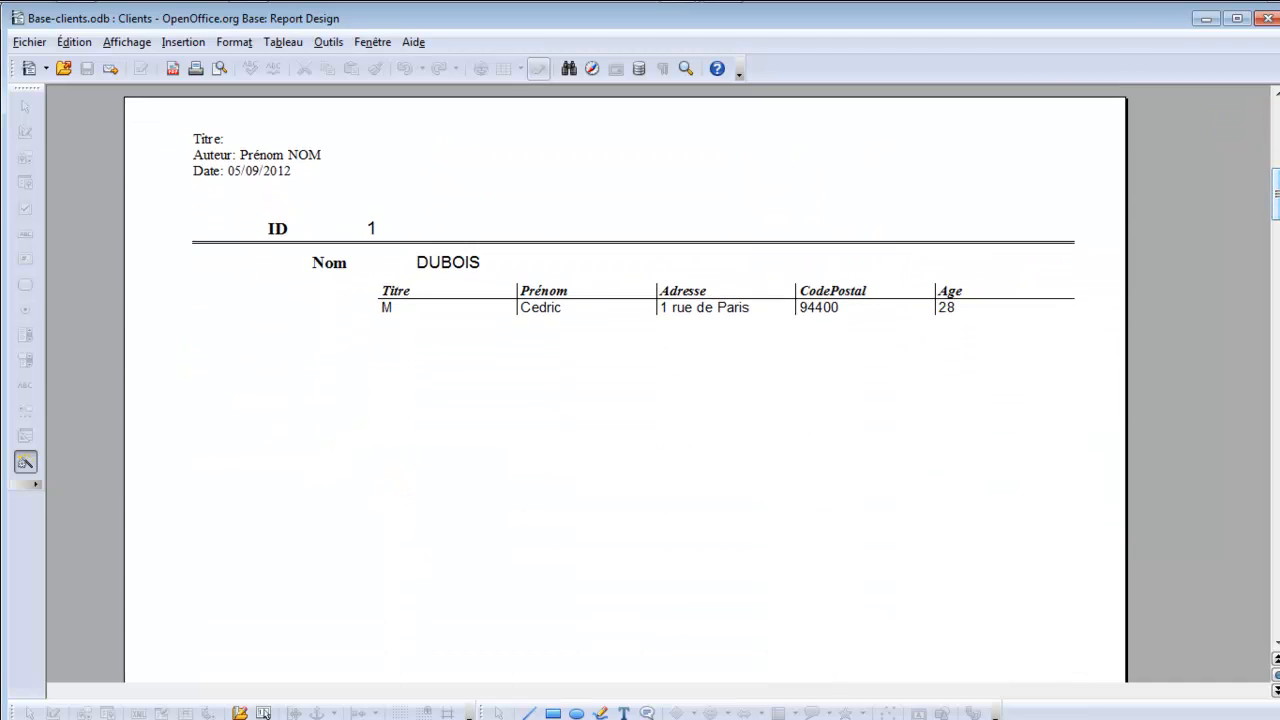
left_click_drag(1277, 195, 1276, 320)
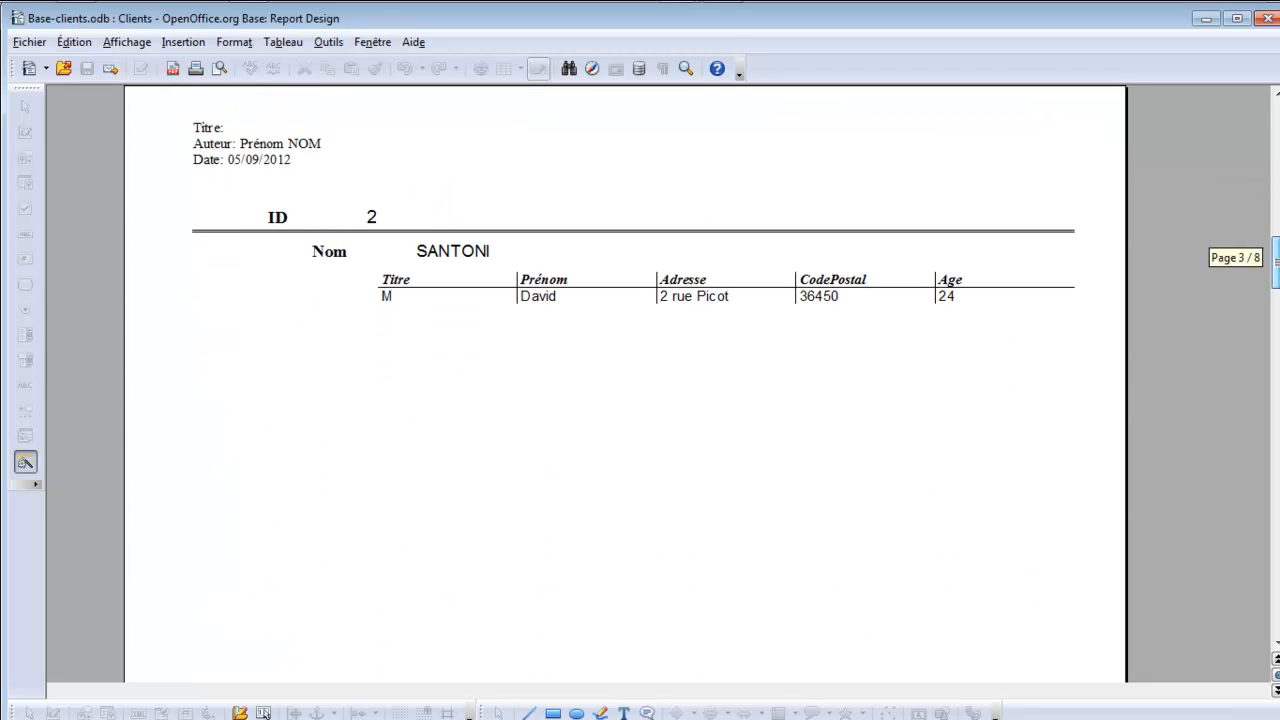
left_click_drag(1276, 257, 1276, 480)
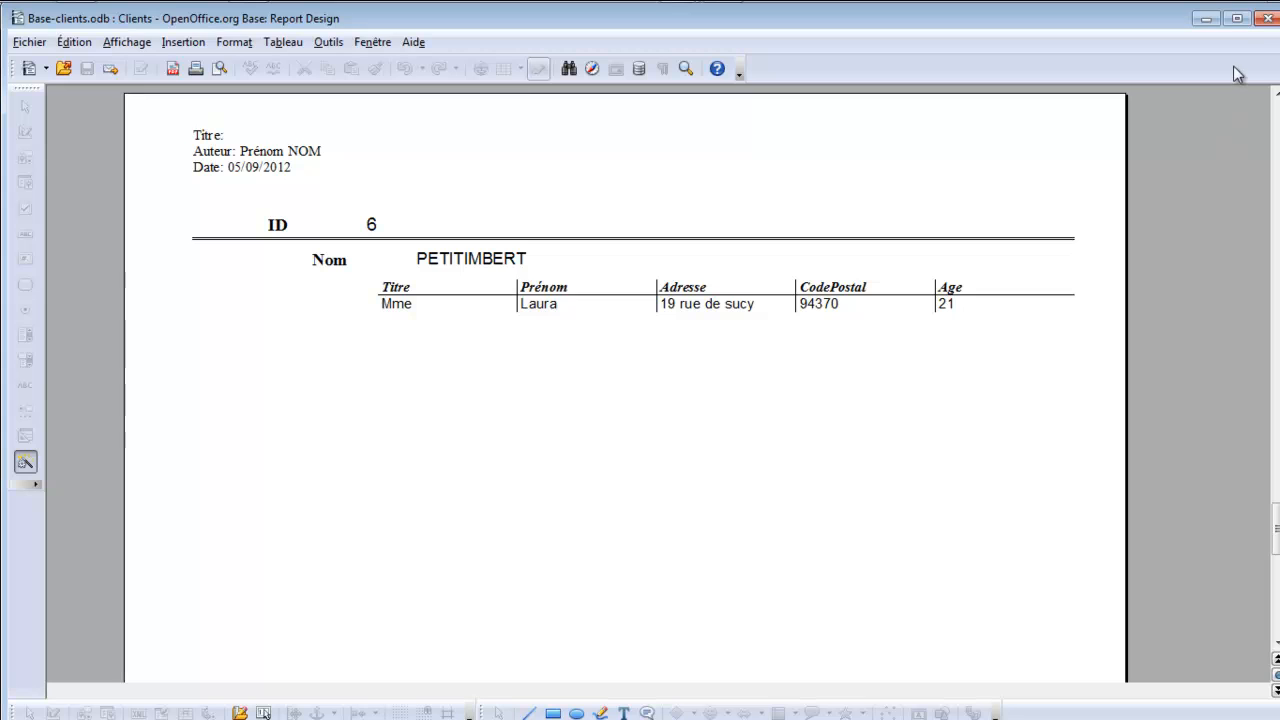
left_click(1264, 20)
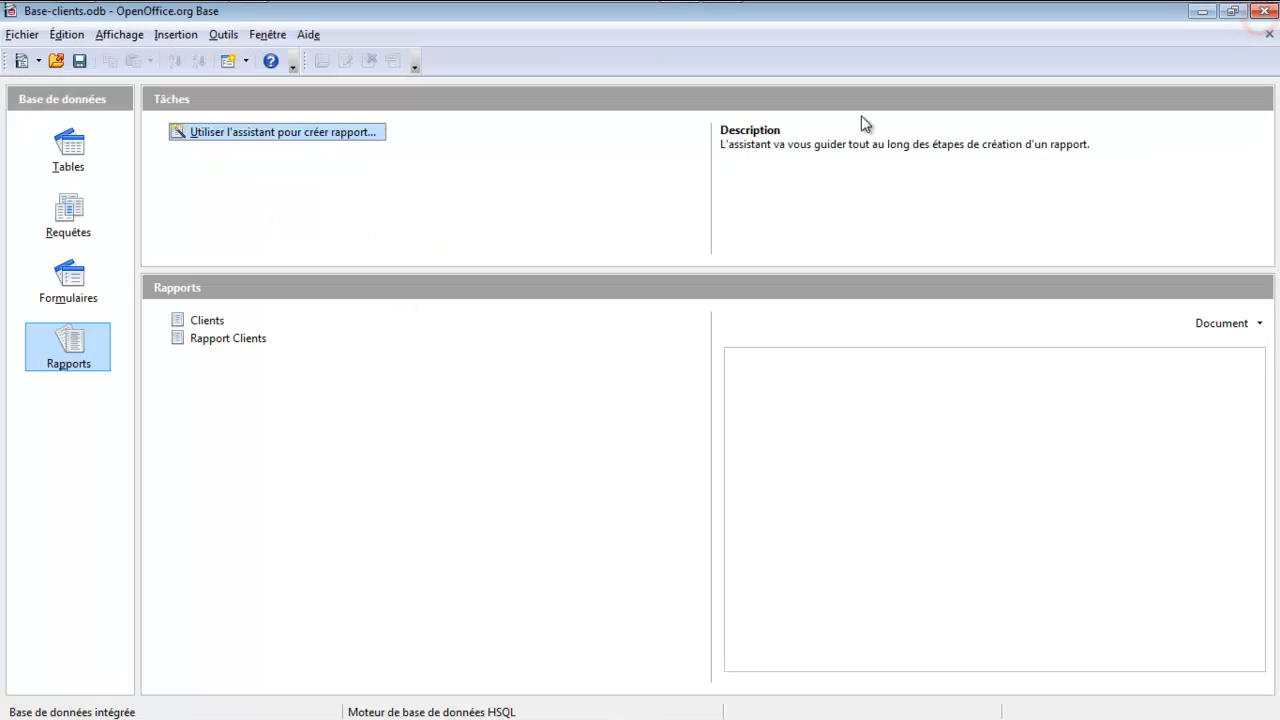
Open the Clients report for editing and replace the author placeholder in the first page's header with "...."
right_click(207, 325)
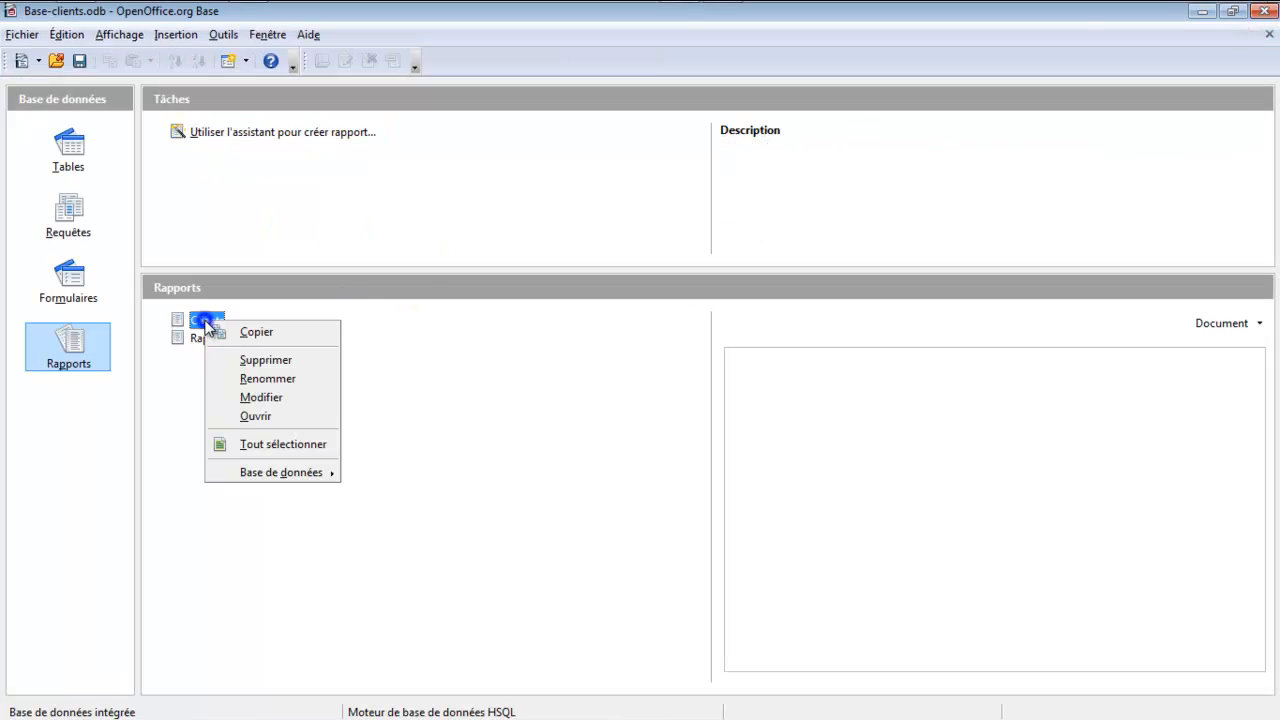
left_click(255, 398)
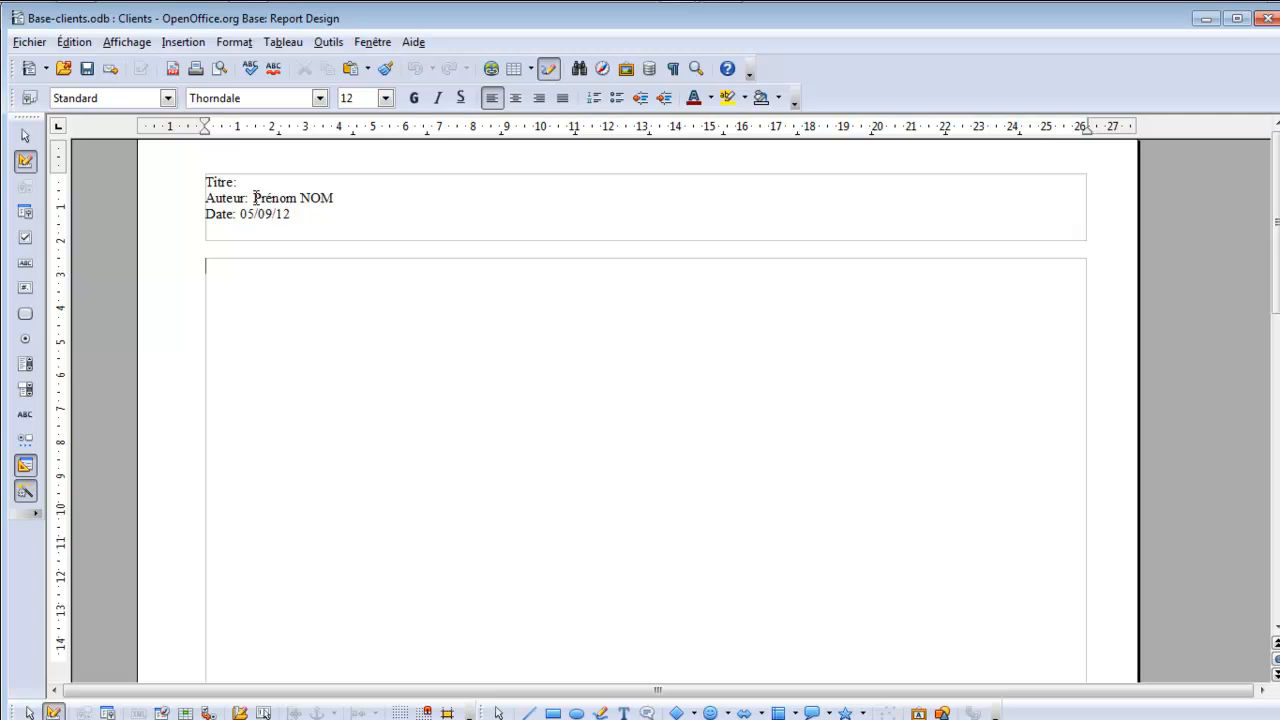
left_click_drag(254, 197, 331, 195)
key("Delete")
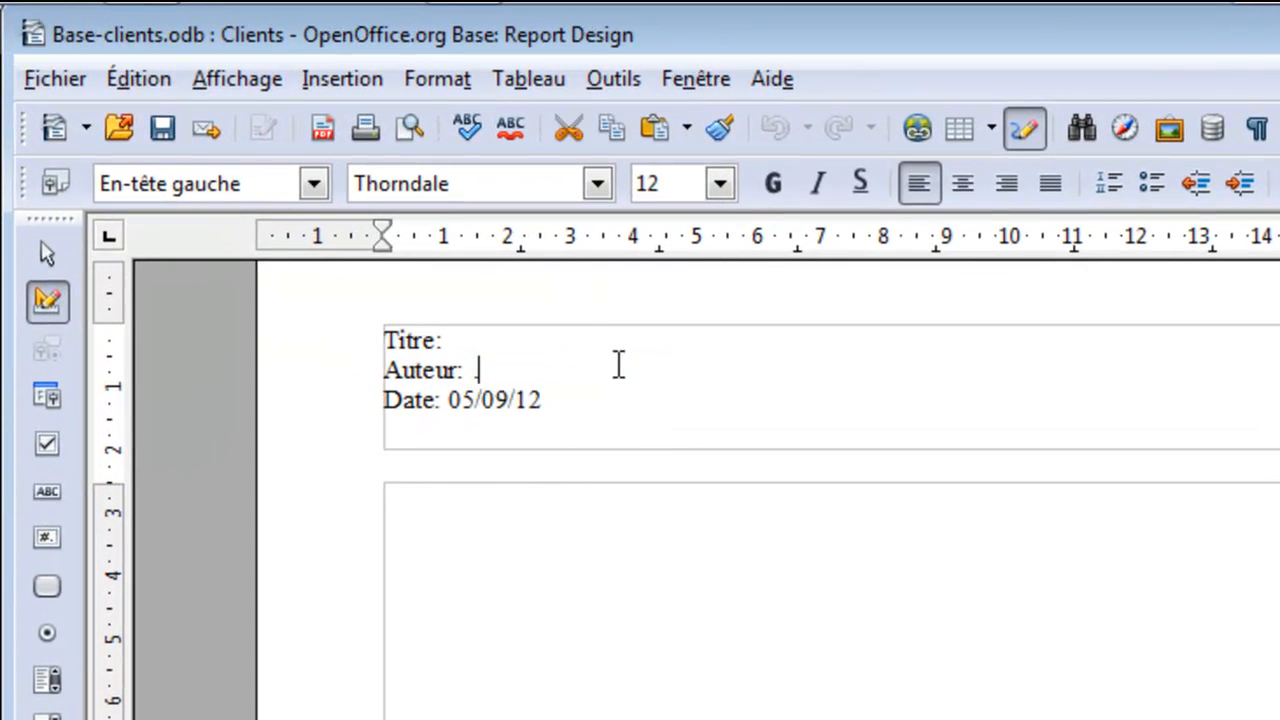
Extend the second page's detail table leftward to the Nom label, and narrow the Titre and Prénom columns to widen Adresse
scroll(763, 464, "down", 10)
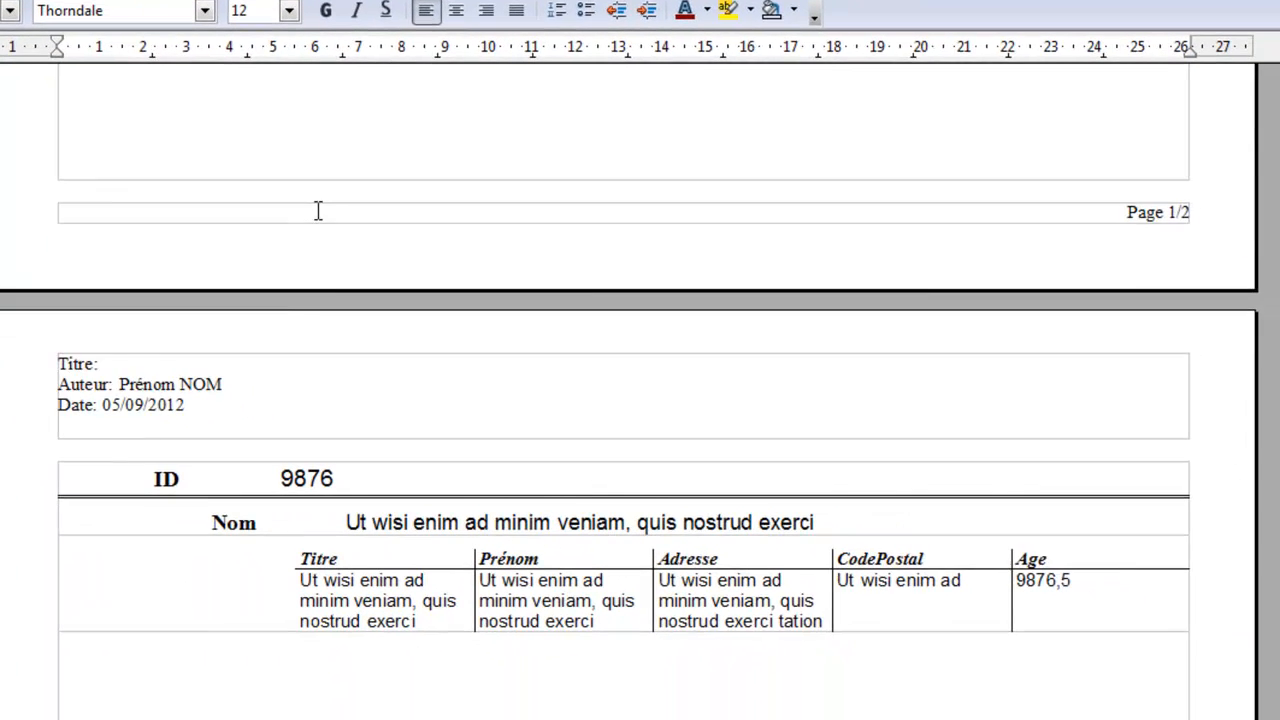
scroll(546, 358, "down", 3)
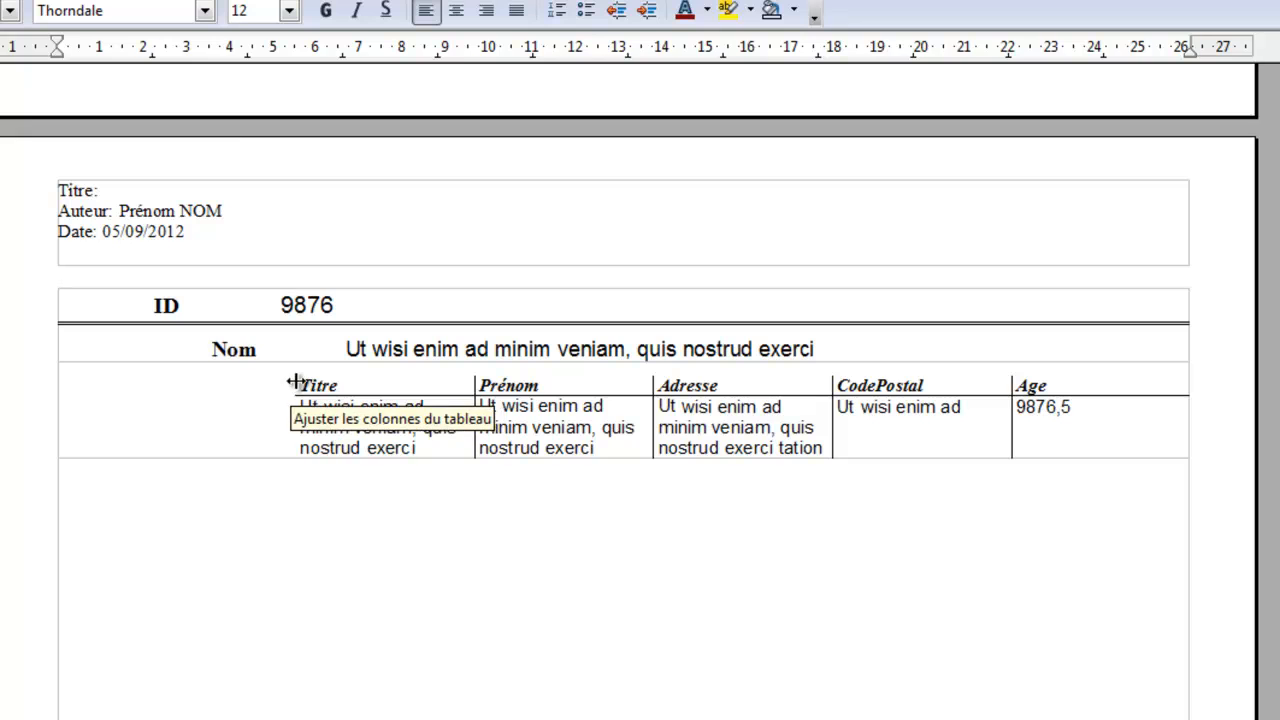
left_click_drag(295, 383, 215, 393)
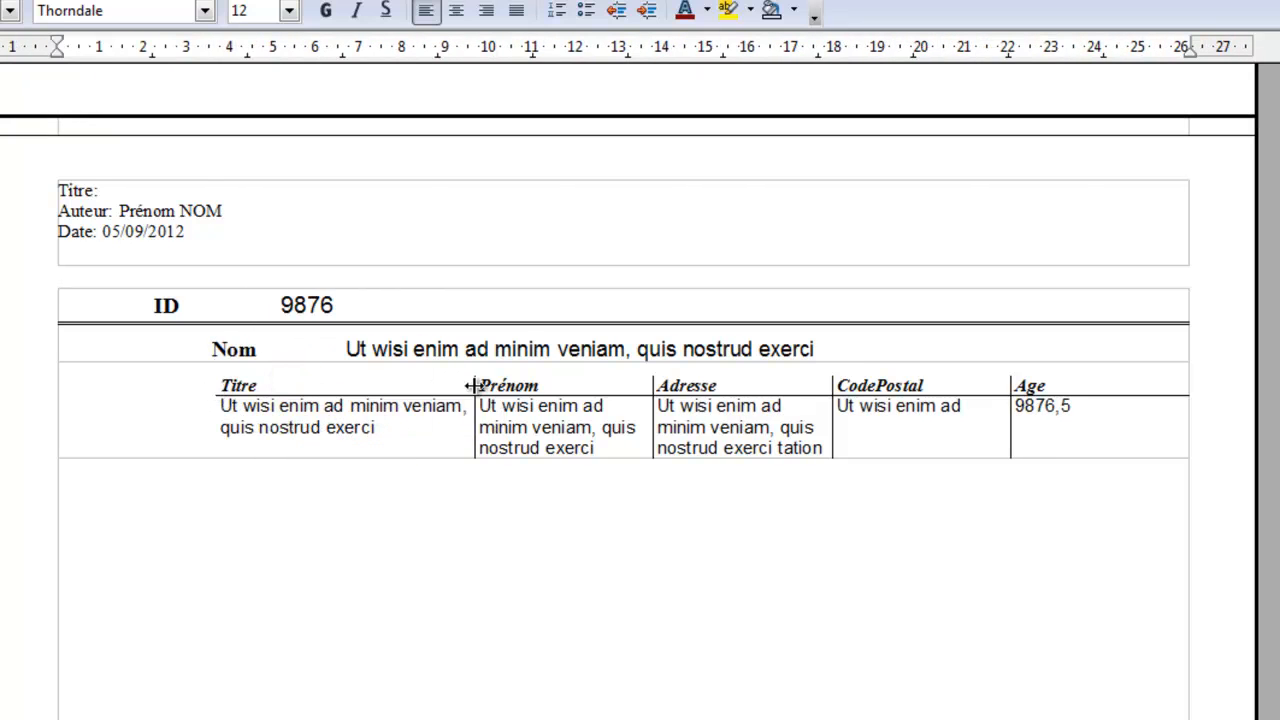
left_click_drag(475, 385, 381, 388)
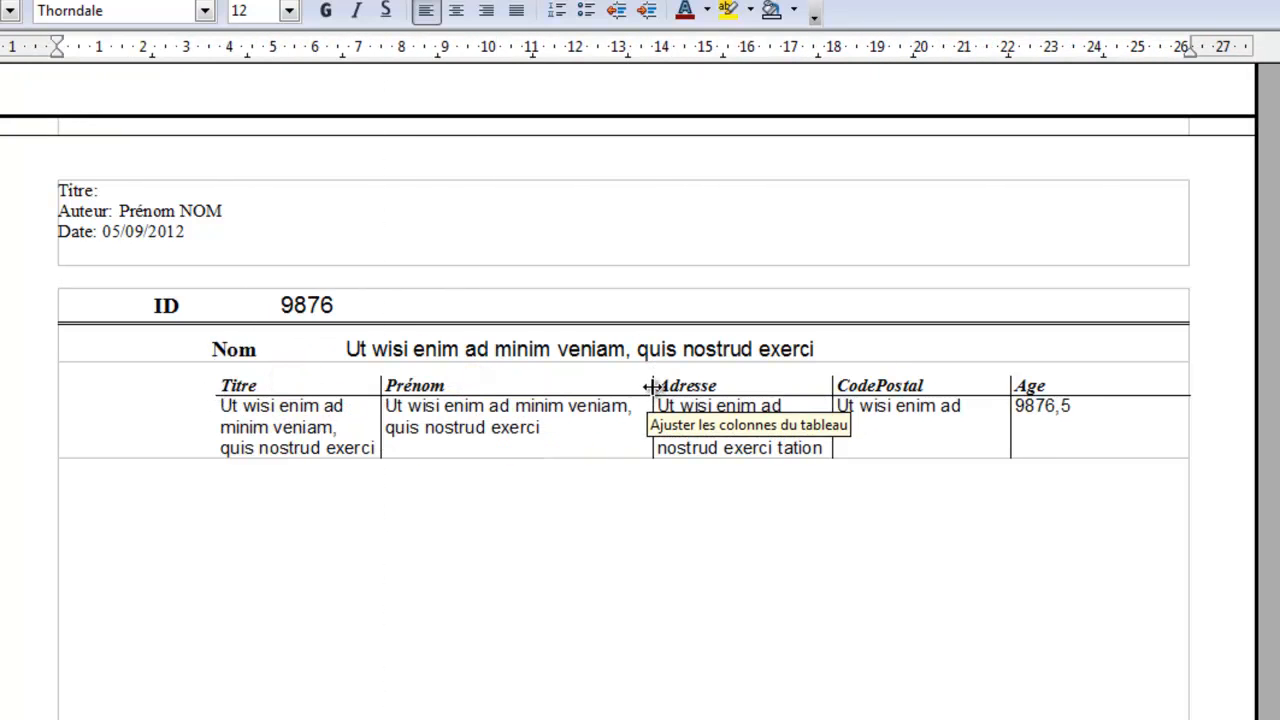
left_click_drag(651, 385, 551, 388)
Save the modified Clients report layout and close the report design
middle_click(629, 437)
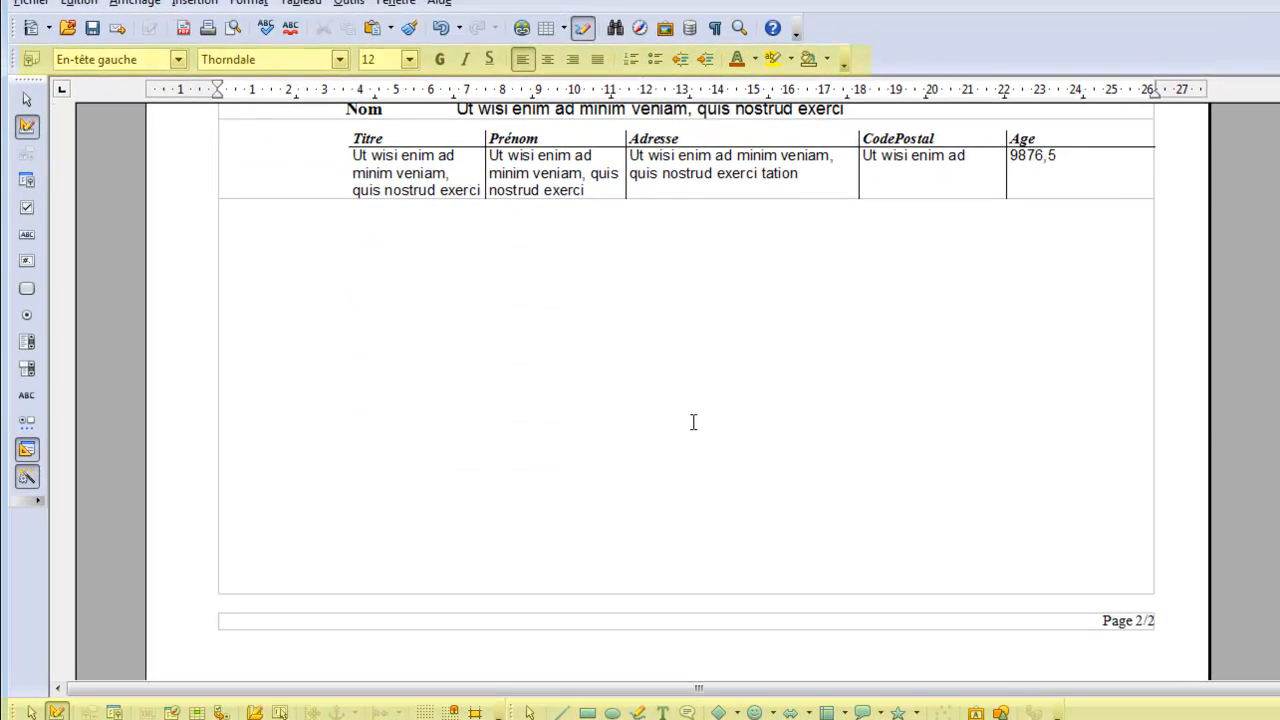
middle_click(693, 422)
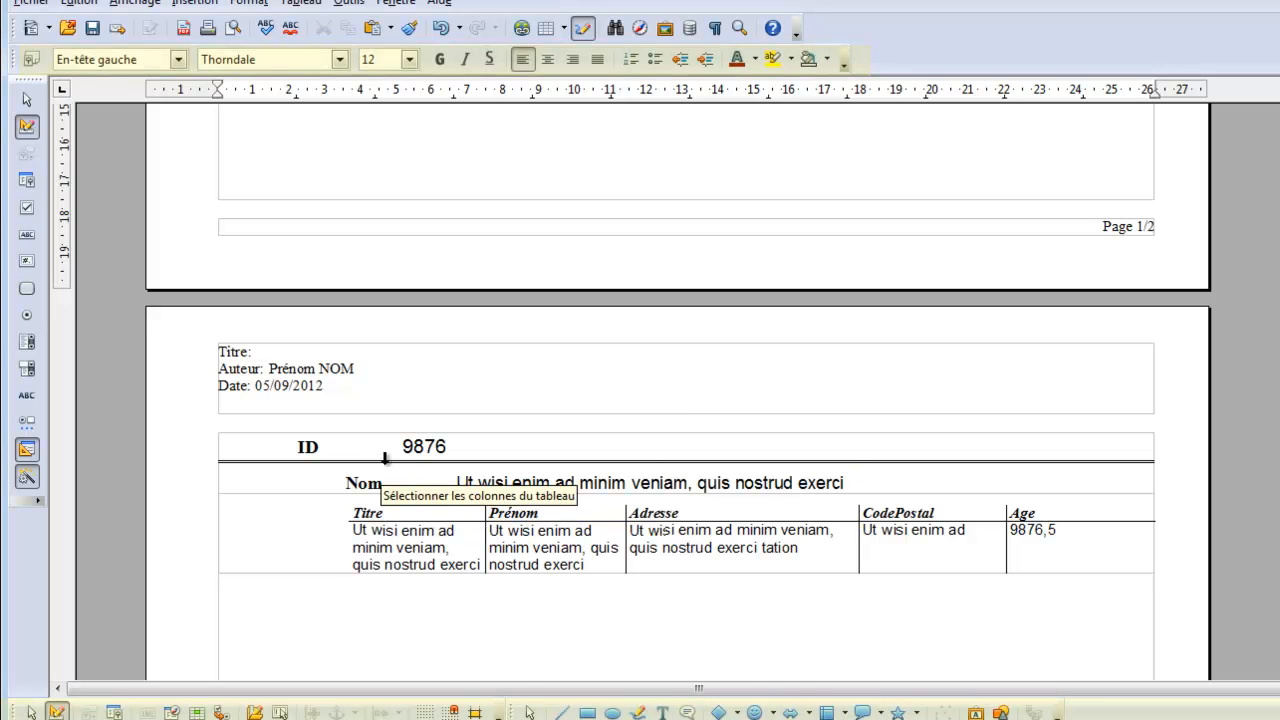
left_click(92, 28)
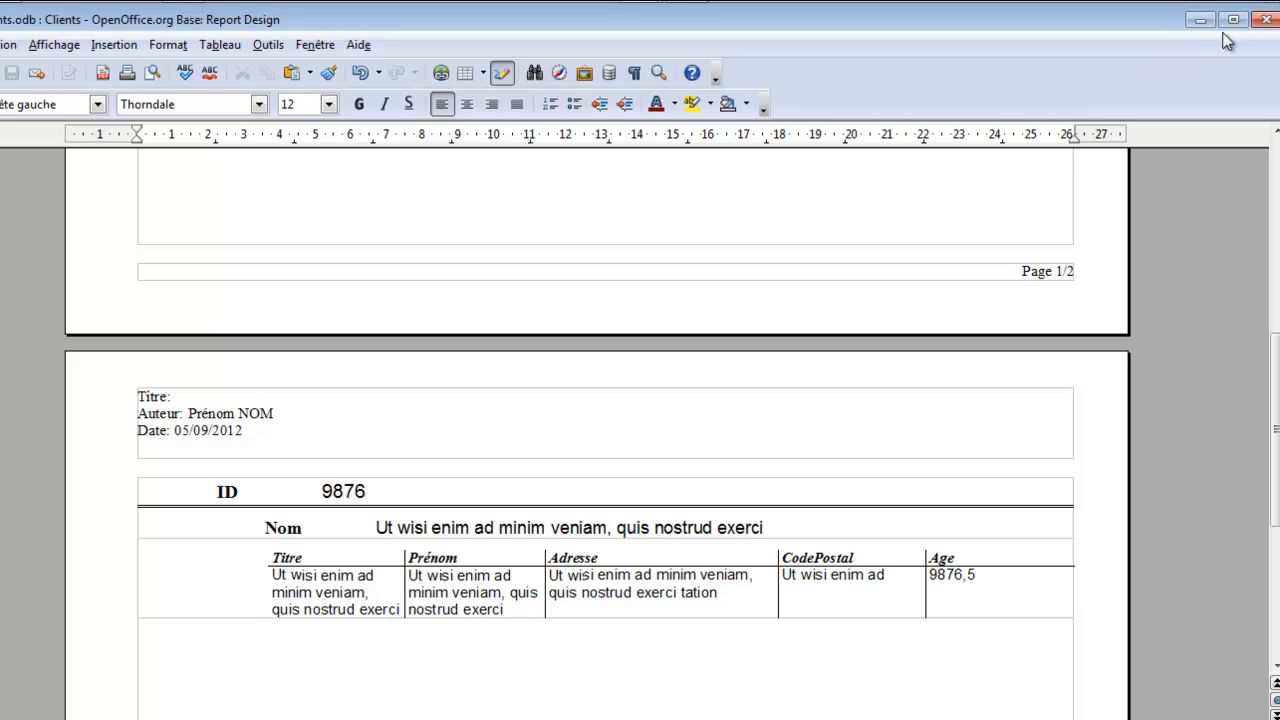
left_click(1261, 19)
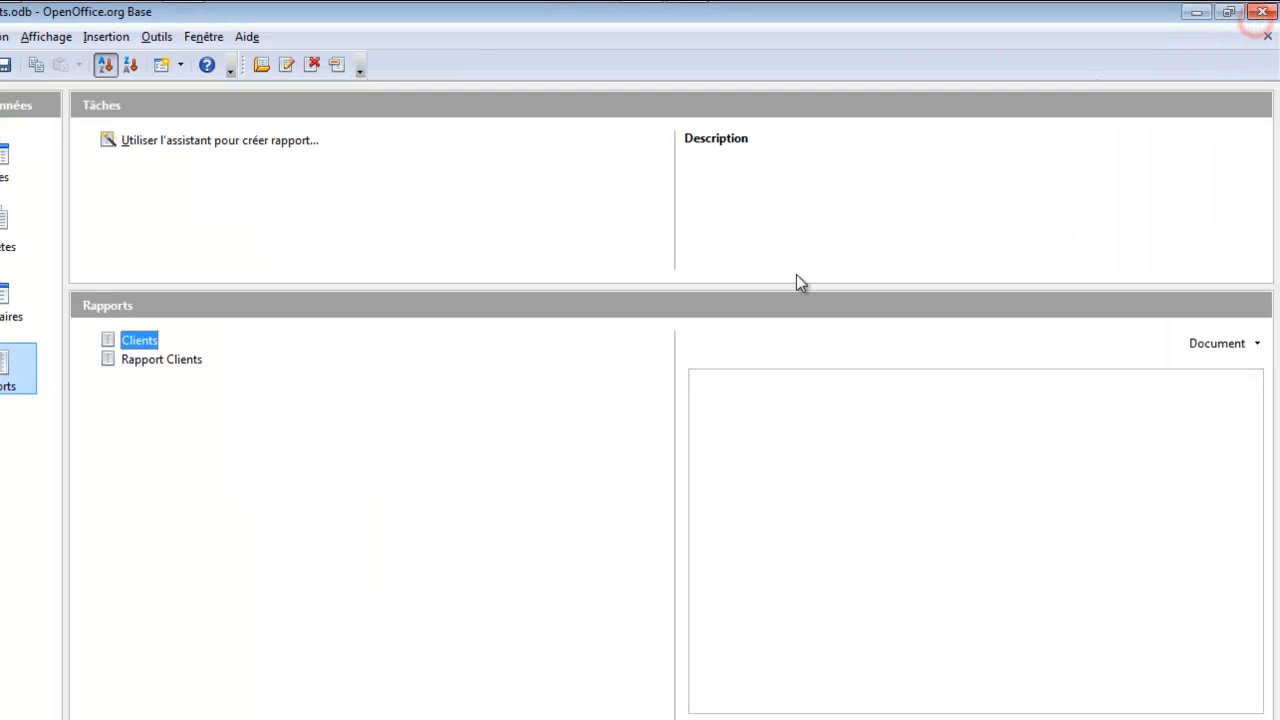
Open the Clients report and examine the edited header and the adjusted column widths across its pages
double_click(148, 345)
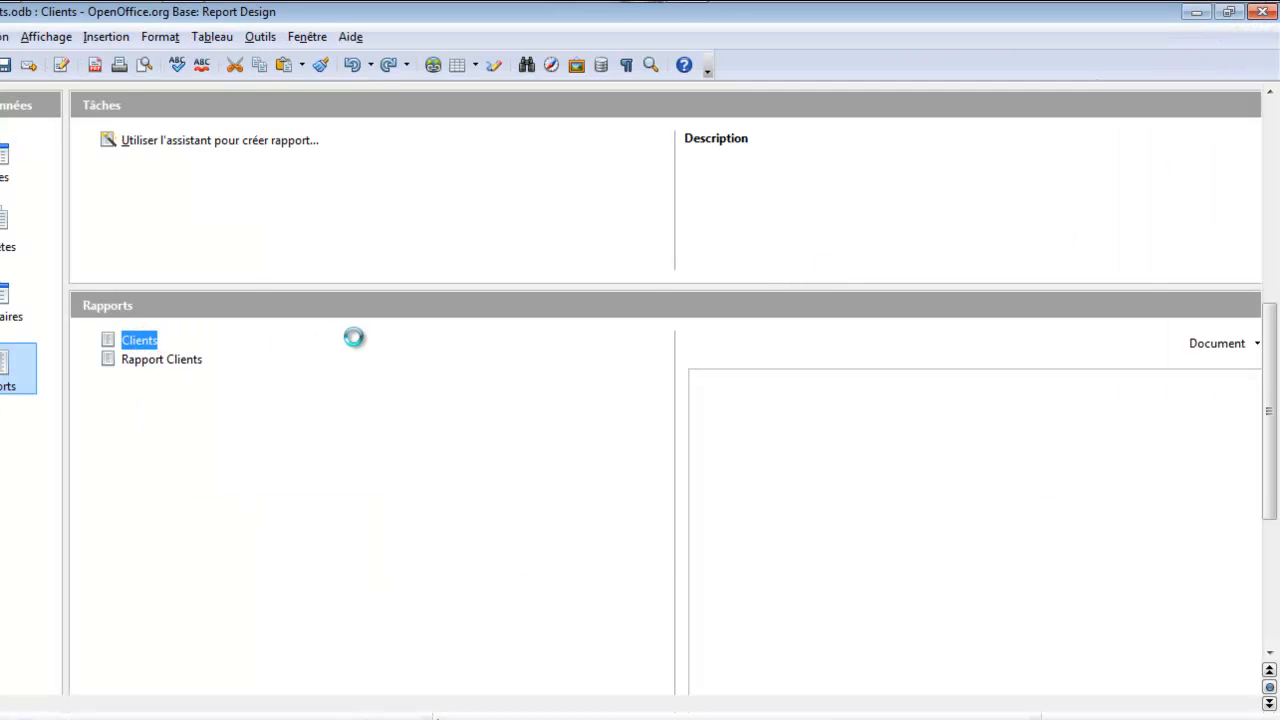
scroll(511, 305, "up", 5)
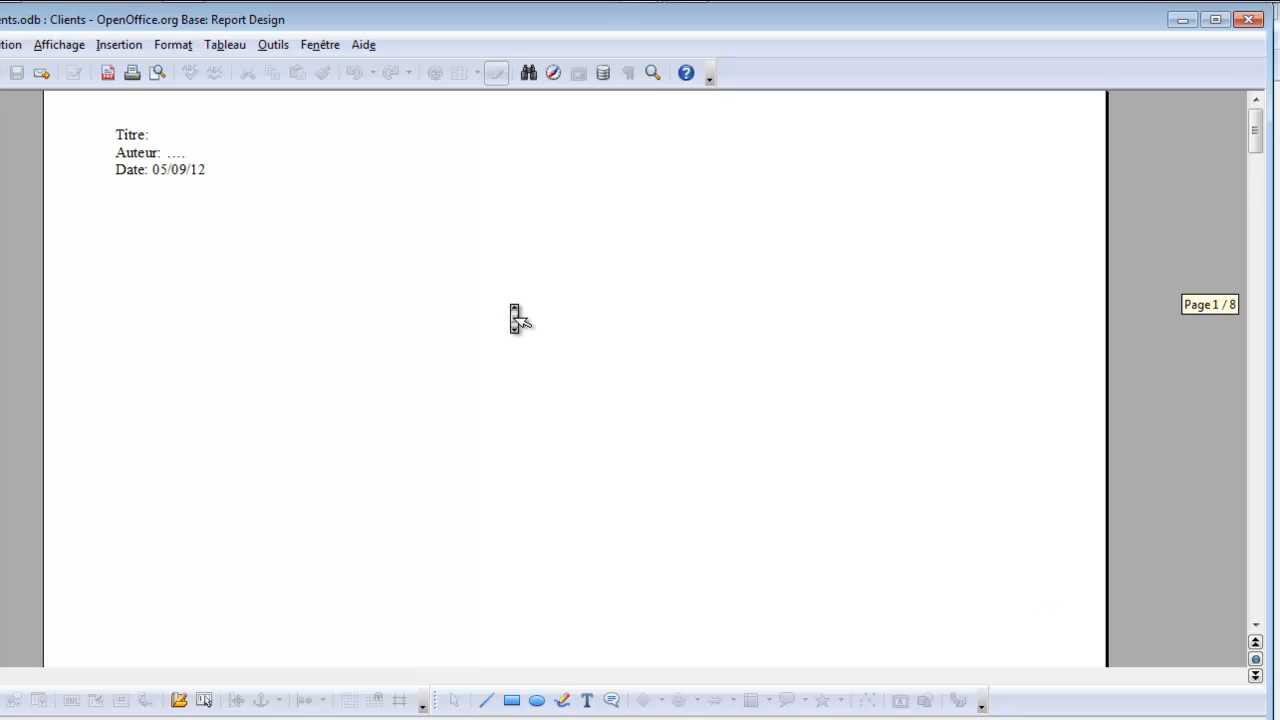
middle_click(233, 178)
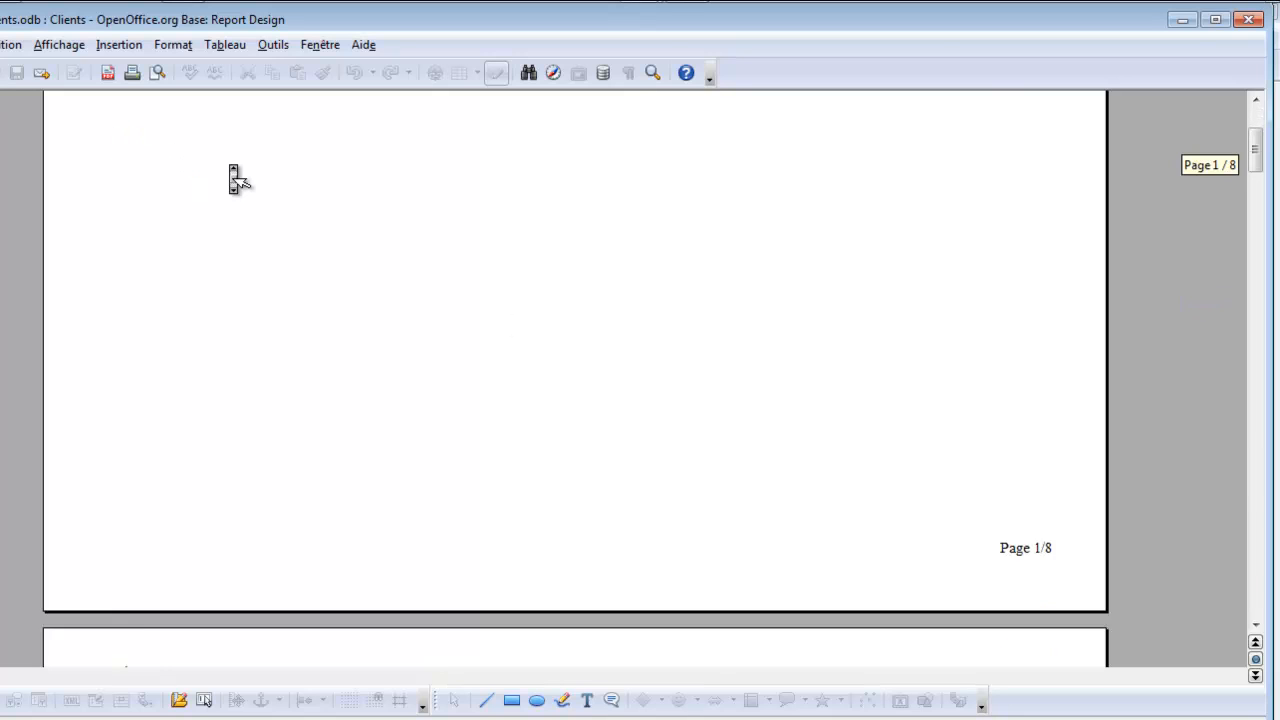
middle_click(231, 167)
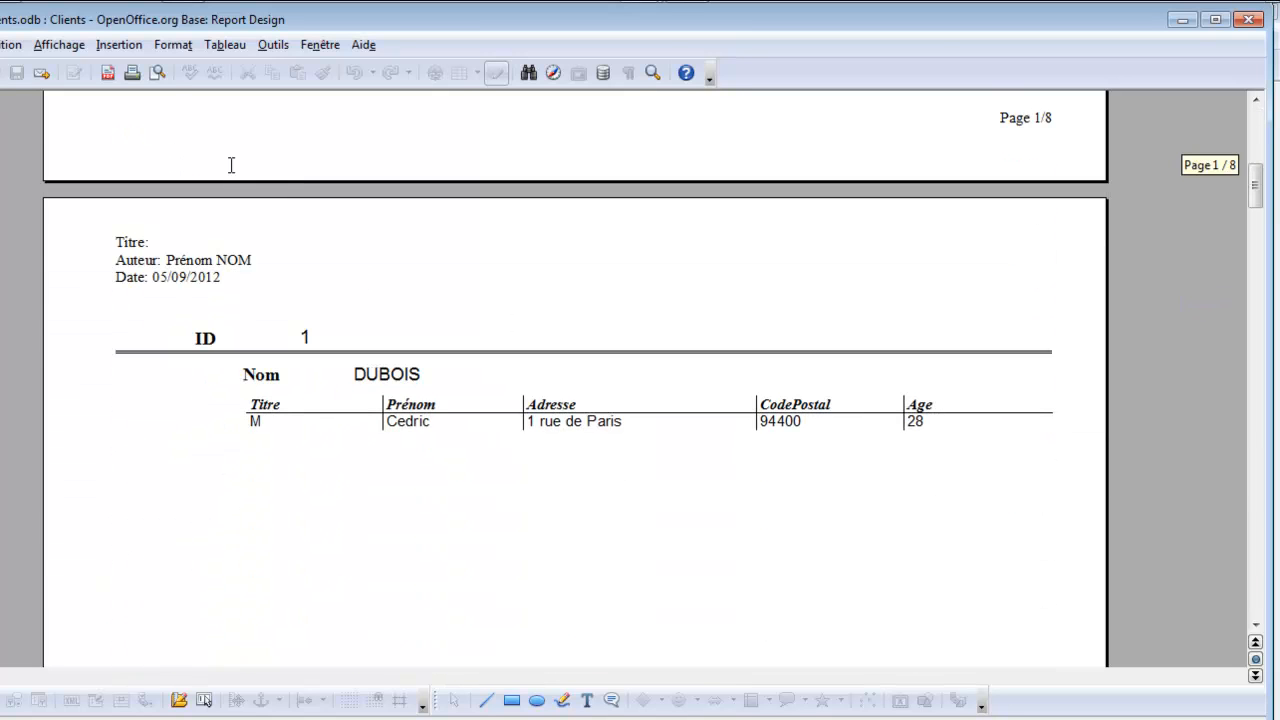
middle_click(284, 357)
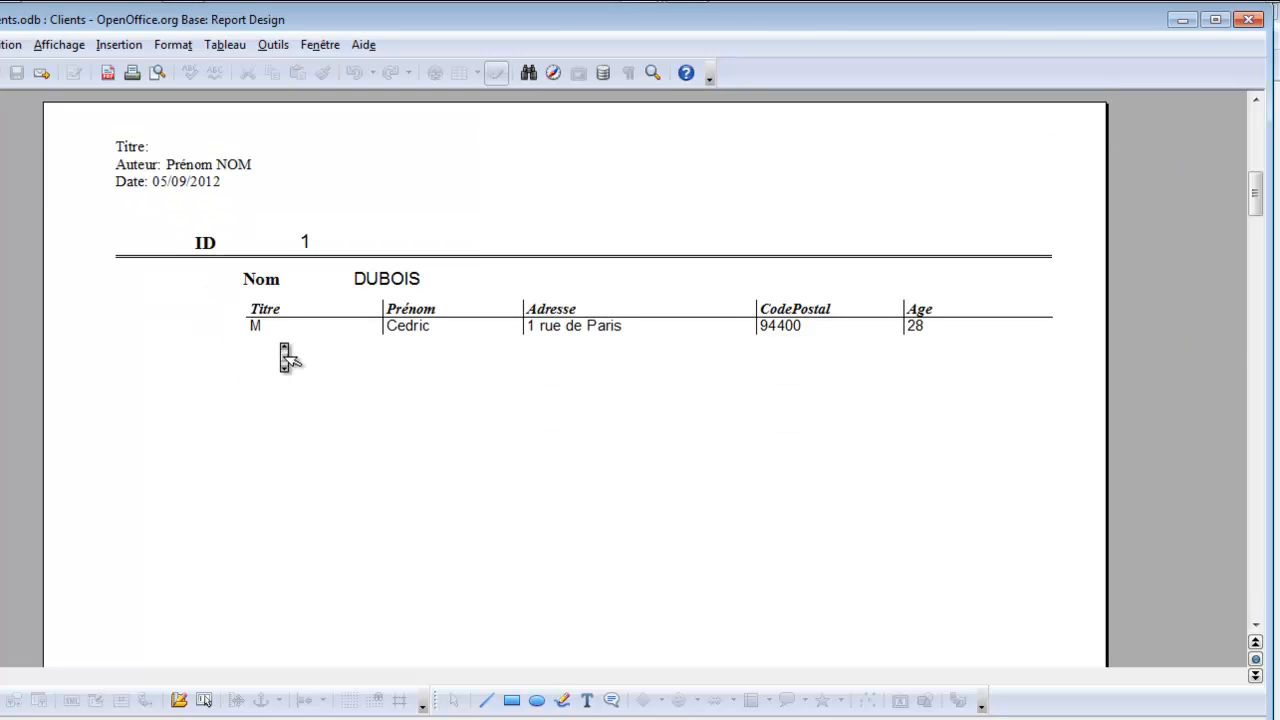
middle_click(284, 357)
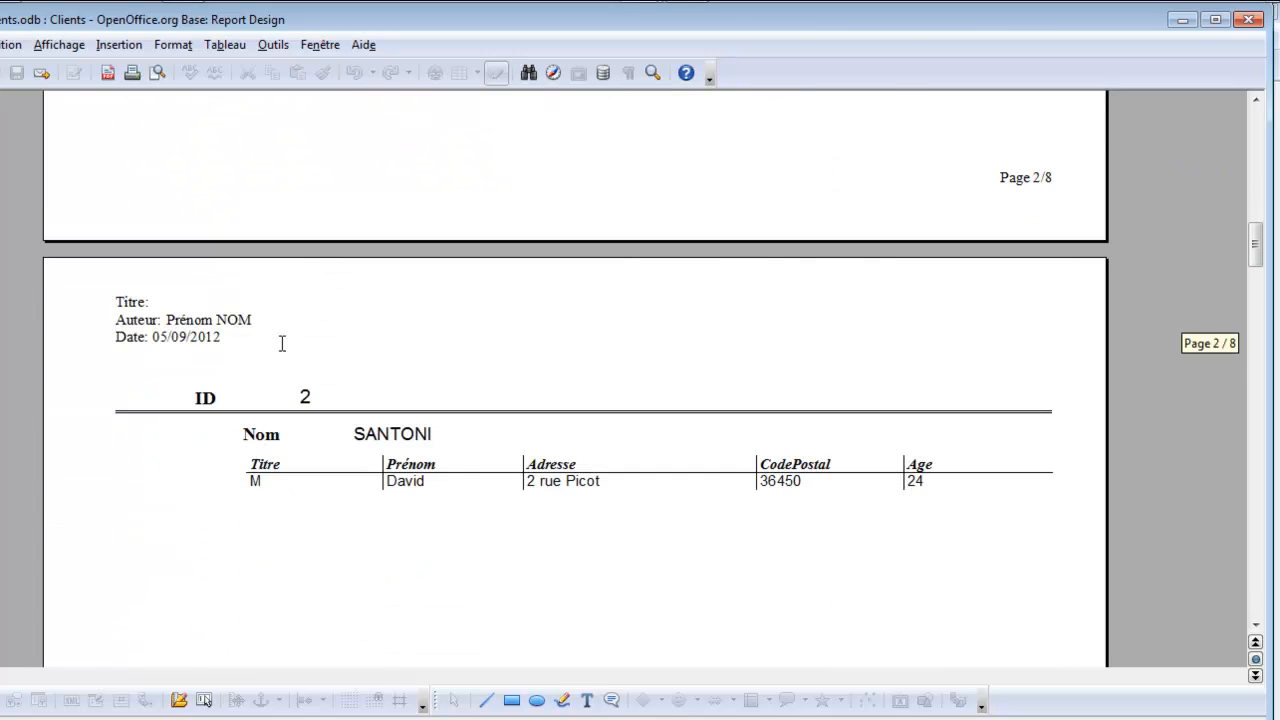